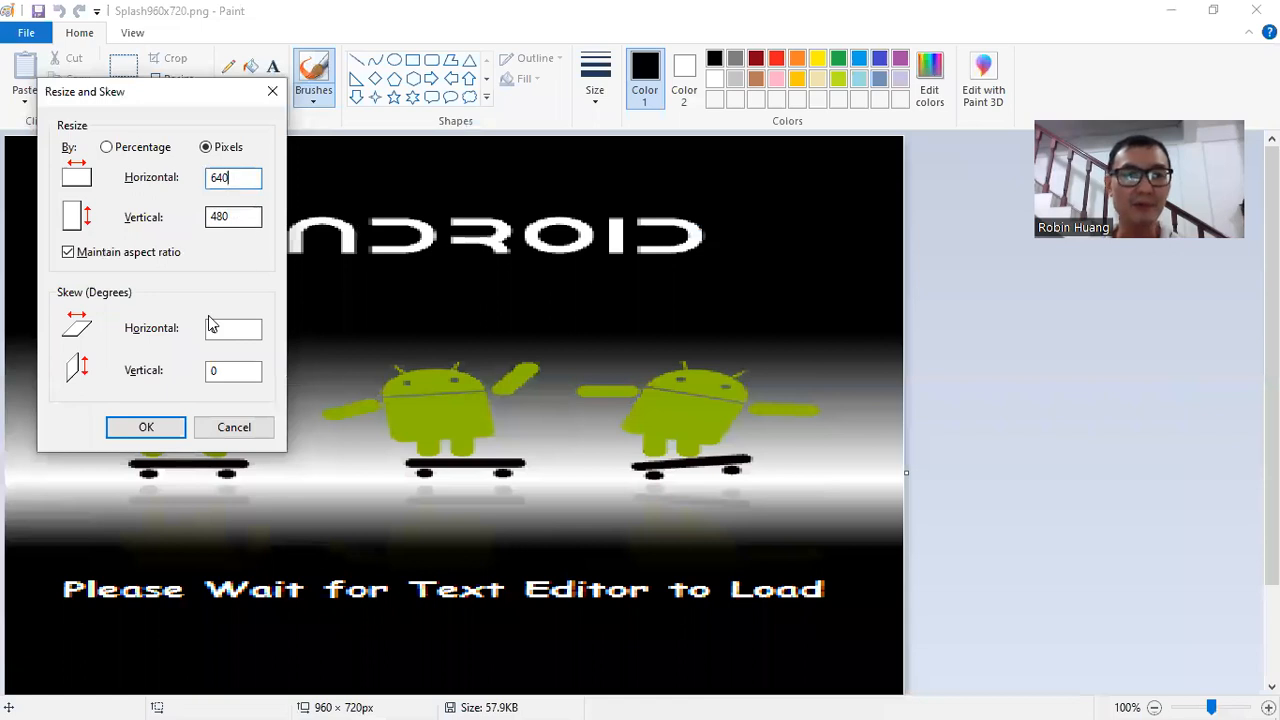
Step: Resize the splash image to 640 x 480 pixels with its aspect ratio maintained
{"action": "left_click", "coordinate": [150, 428]}
{"action": "left_click", "coordinate": [26, 32]}
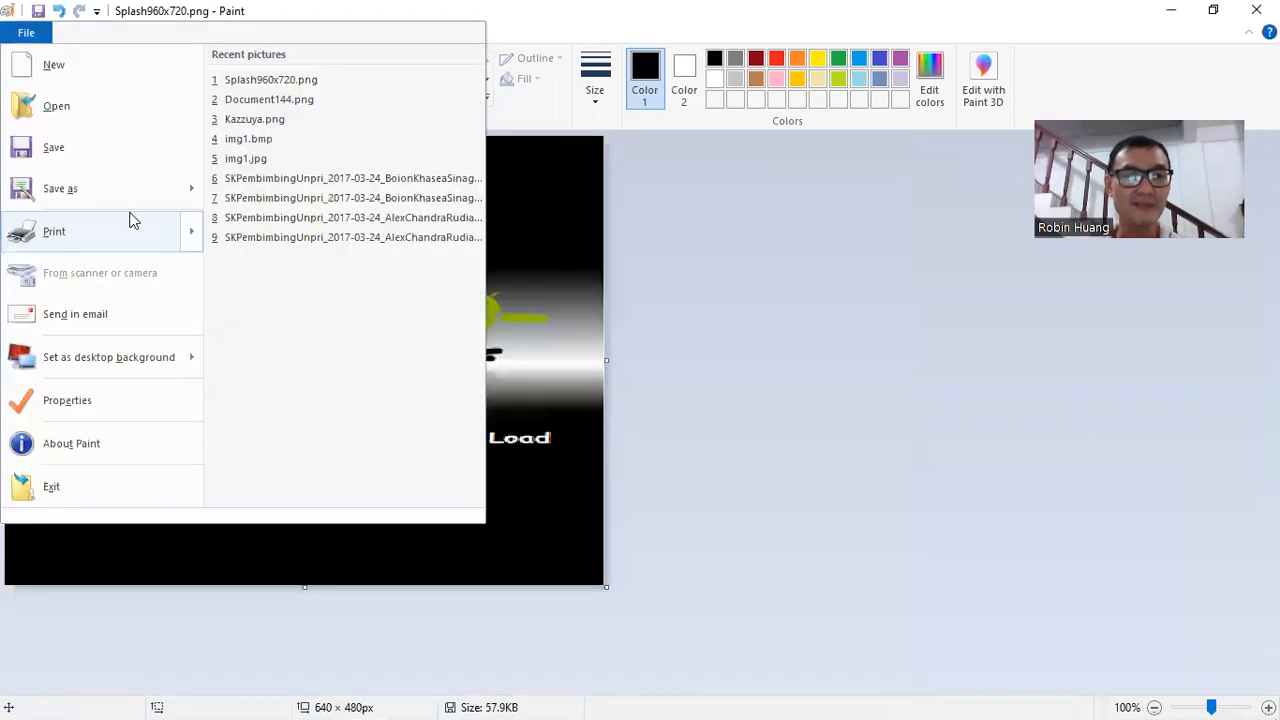
{"action": "mouse_move", "coordinate": [120, 206]}
{"action": "left_click", "coordinate": [594, 345]}
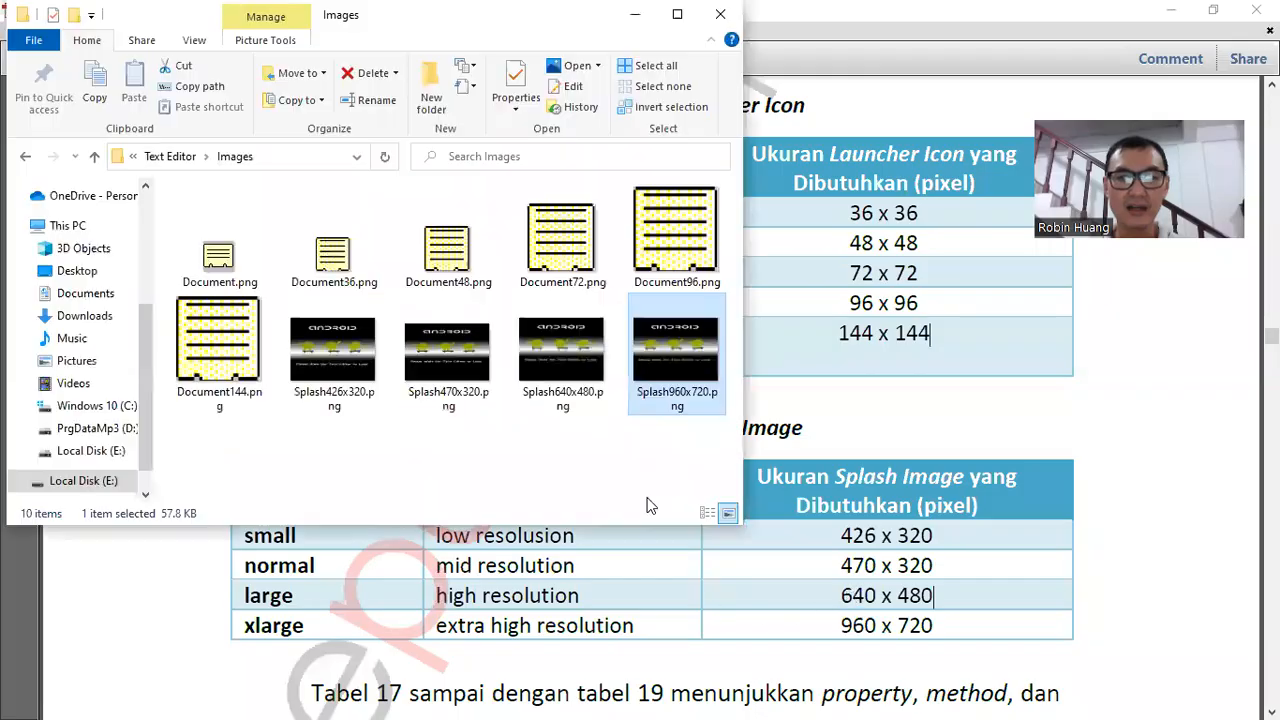
Step: Review the launcher icon and splash files in the Images folder and return to the Text Editor folder
{"action": "mouse_move", "coordinate": [662, 461]}
{"action": "left_mouse_down"}
{"action": "mouse_move", "coordinate": [243, 362]}
{"action": "mouse_move", "coordinate": [172, 294]}
{"action": "mouse_move", "coordinate": [305, 335]}
{"action": "left_mouse_up"}
{"action": "left_click", "coordinate": [280, 468]}
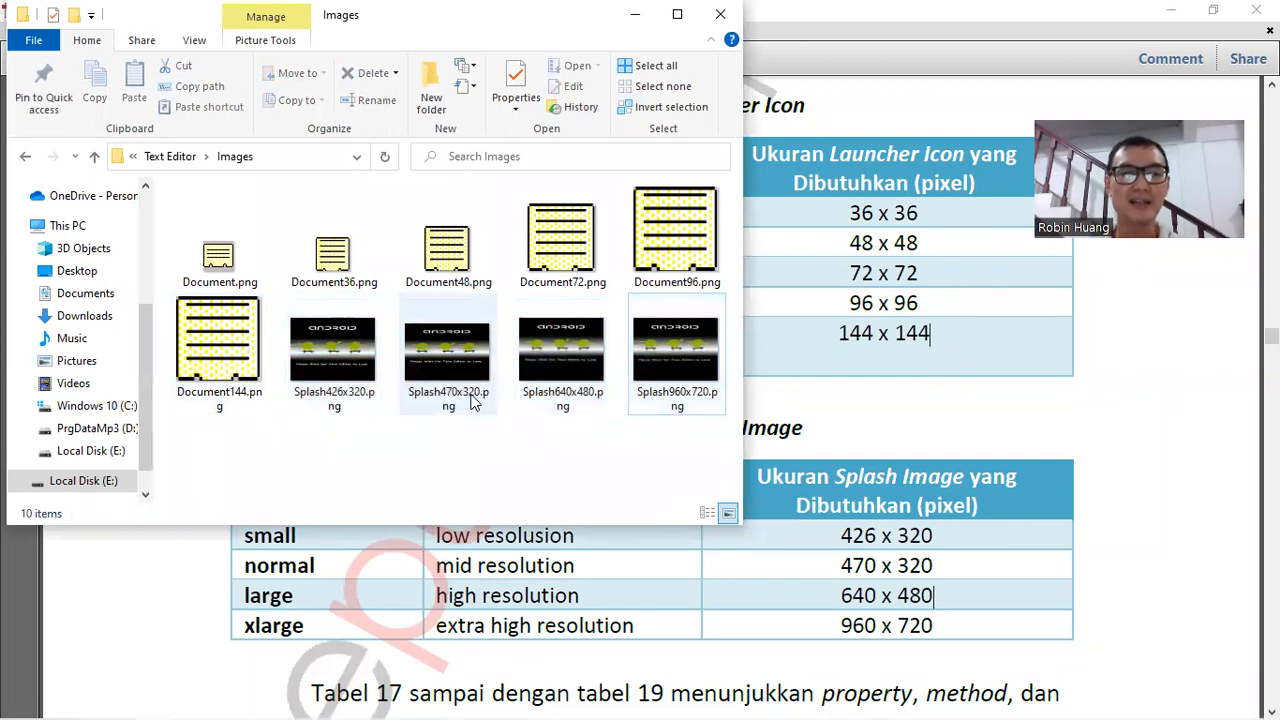
{"action": "left_click", "coordinate": [27, 161]}
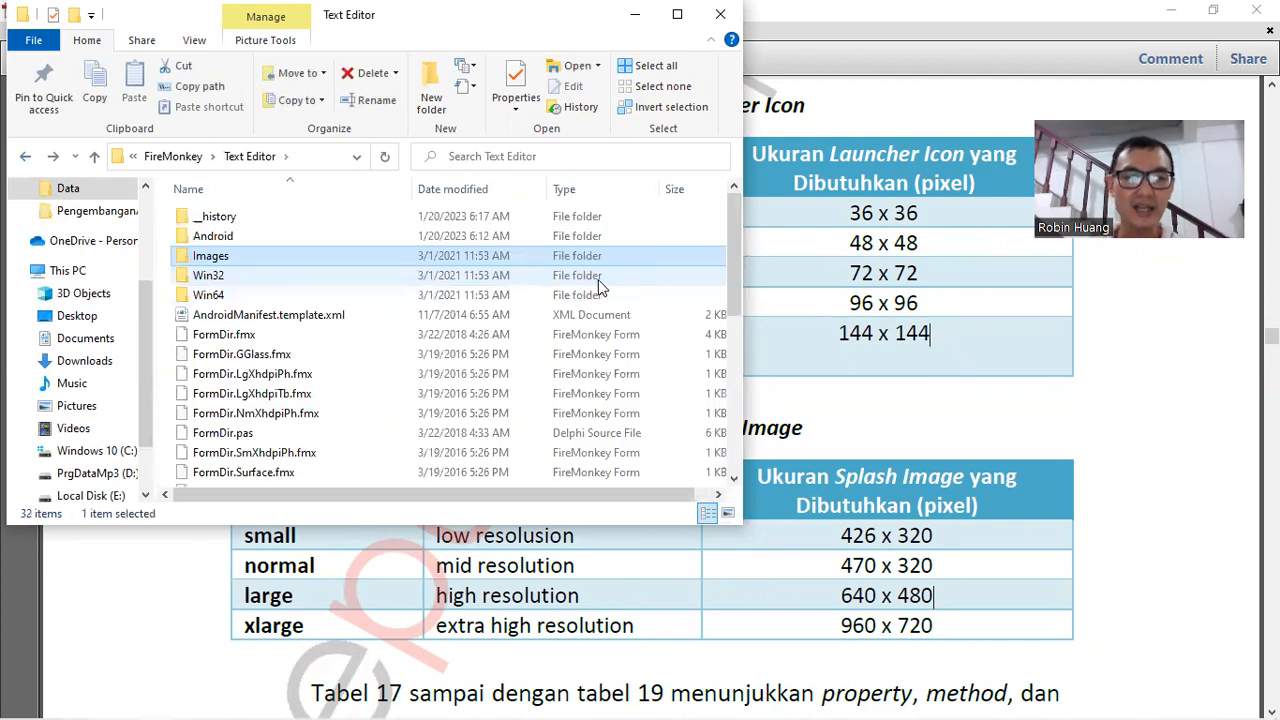
Step: Switch to RAD Studio XE7 and open the Application page of the TextEditor project's options for the Android release configuration
{"action": "key", "text": "alt+Tab"}
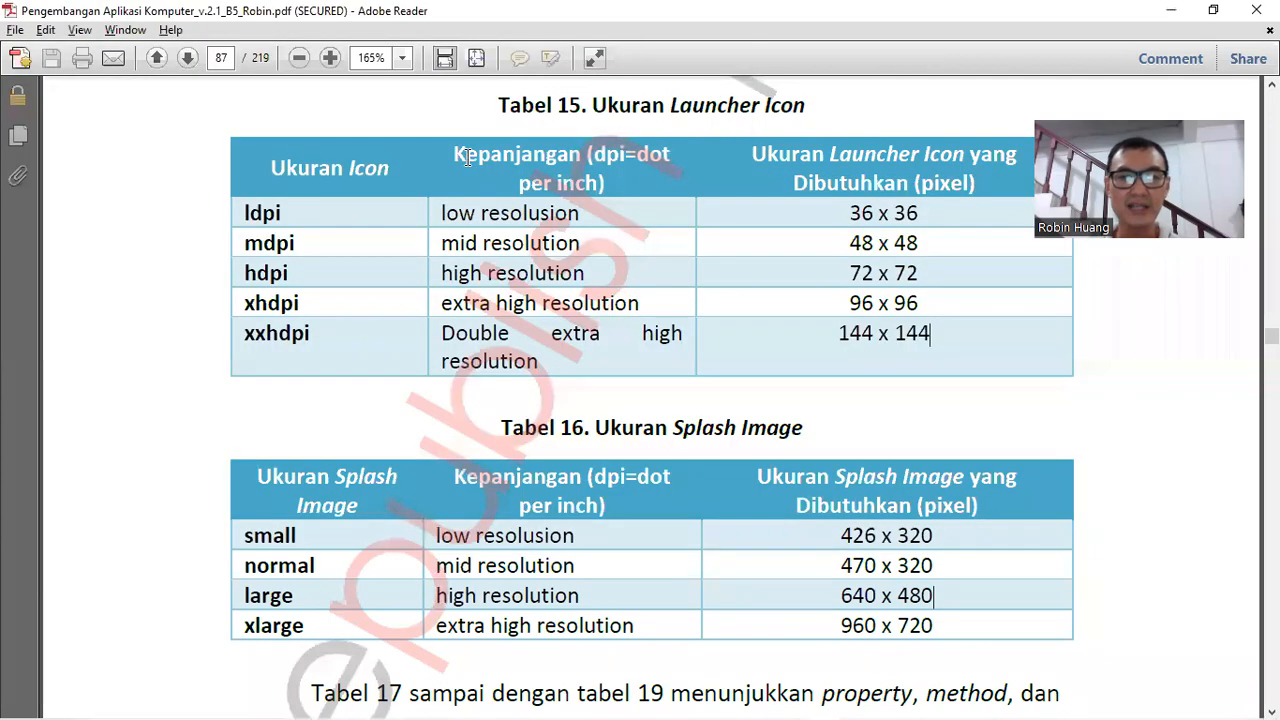
{"action": "key", "text": "alt+Tab"}
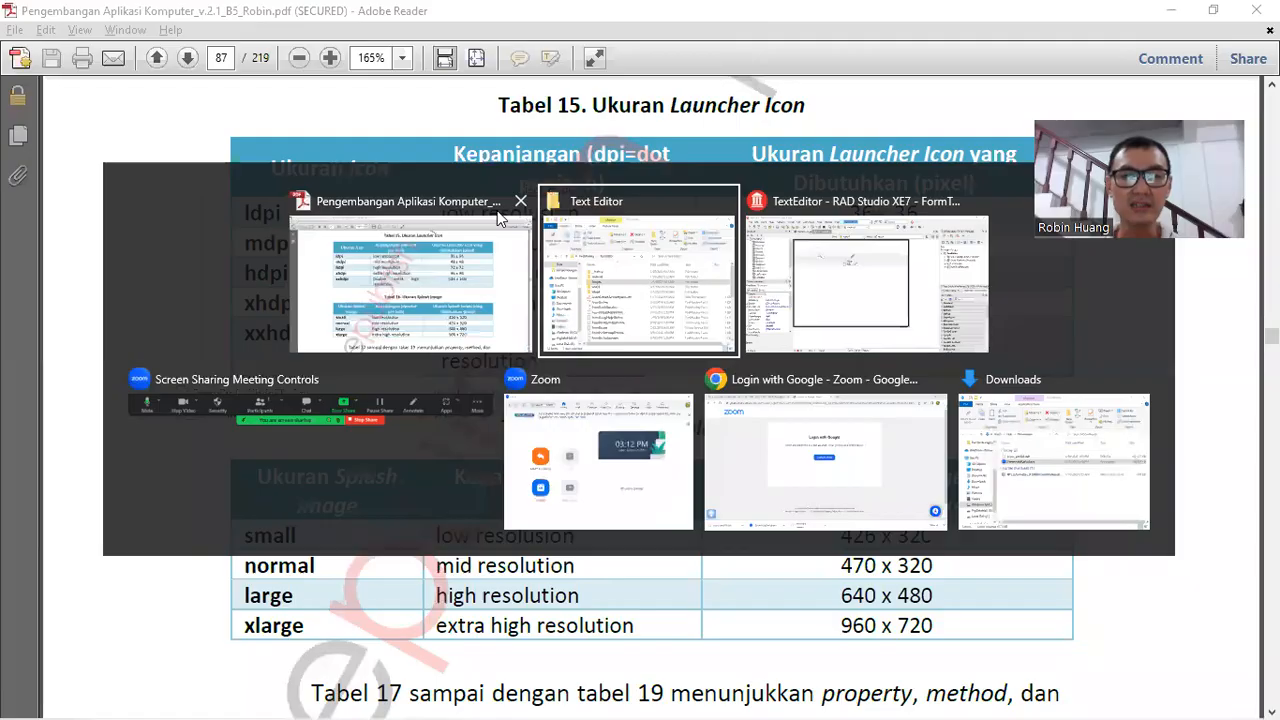
{"action": "key", "text": "alt+Tab"}
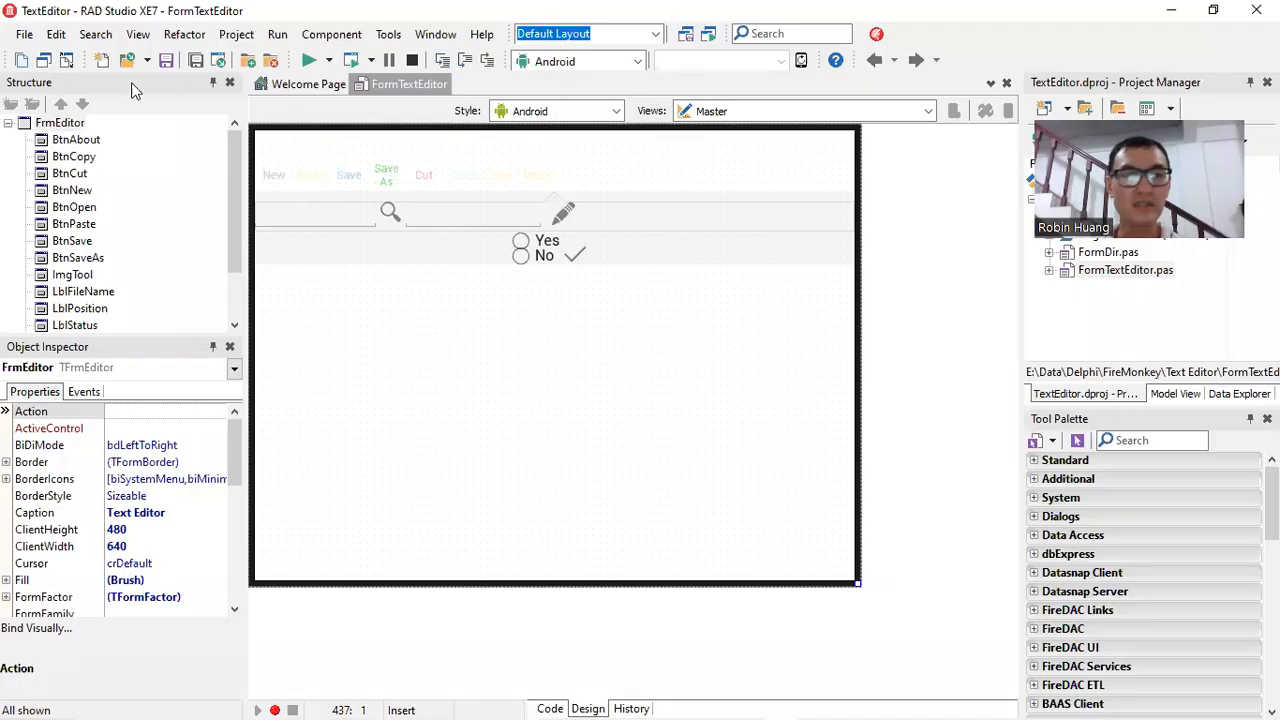
{"action": "left_click", "coordinate": [237, 36]}
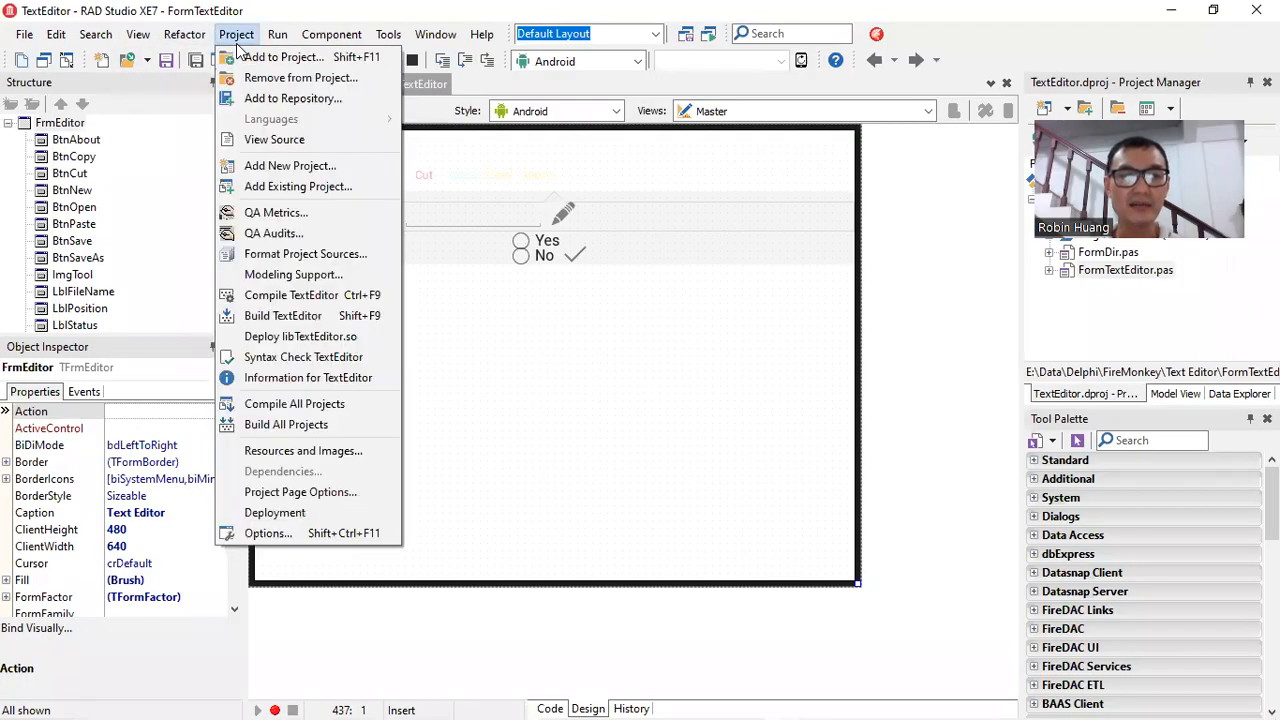
{"action": "left_click", "coordinate": [268, 532]}
{"action": "left_click", "coordinate": [237, 33]}
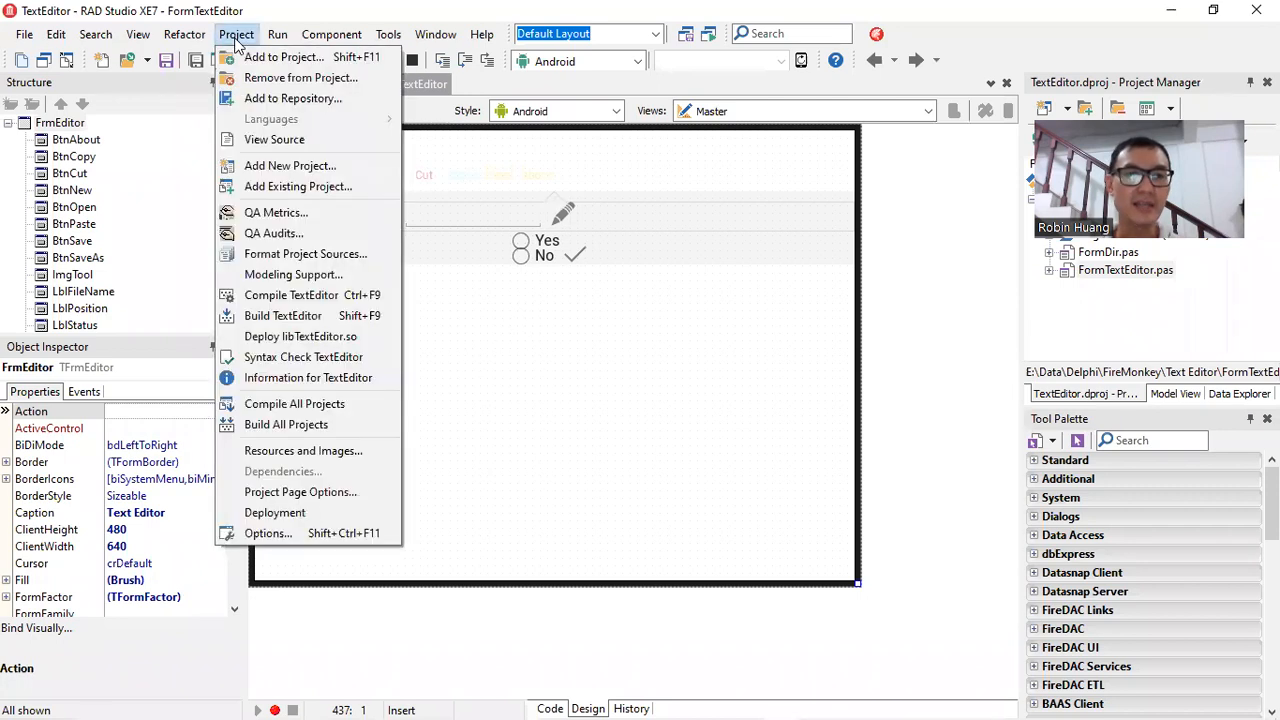
{"action": "left_click", "coordinate": [266, 540]}
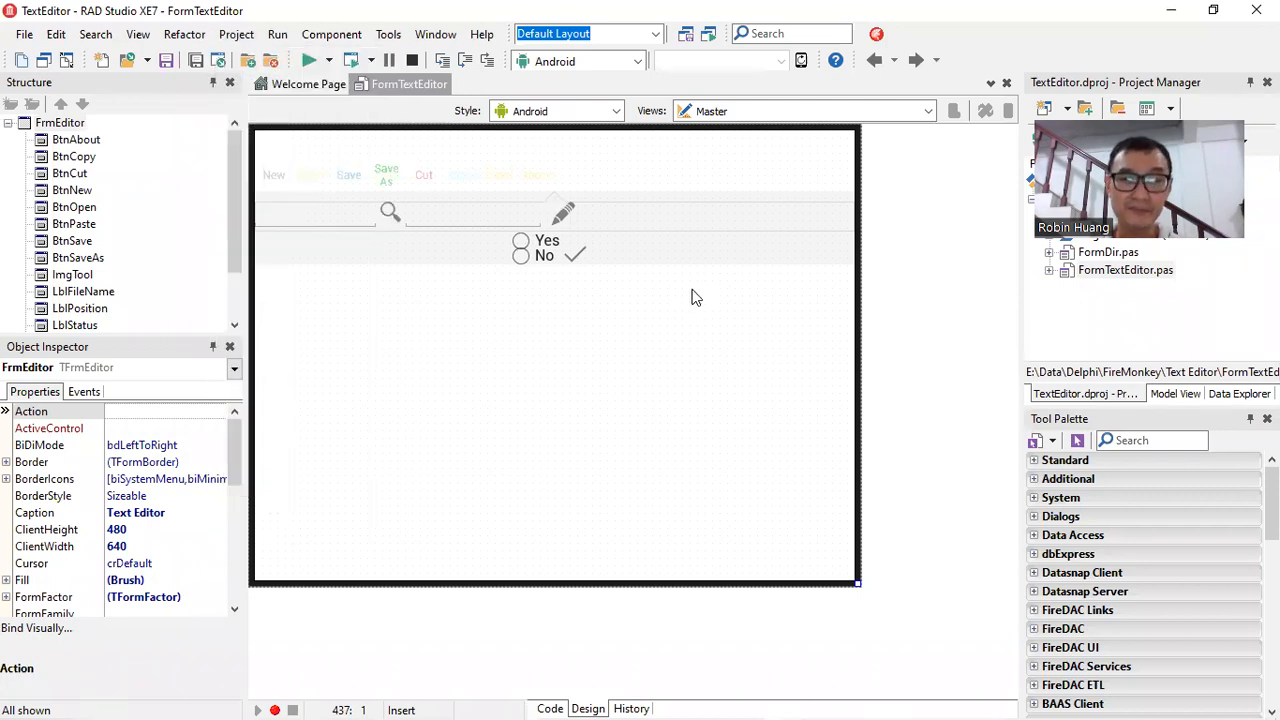
{"action": "key", "text": "alt+Tab"}
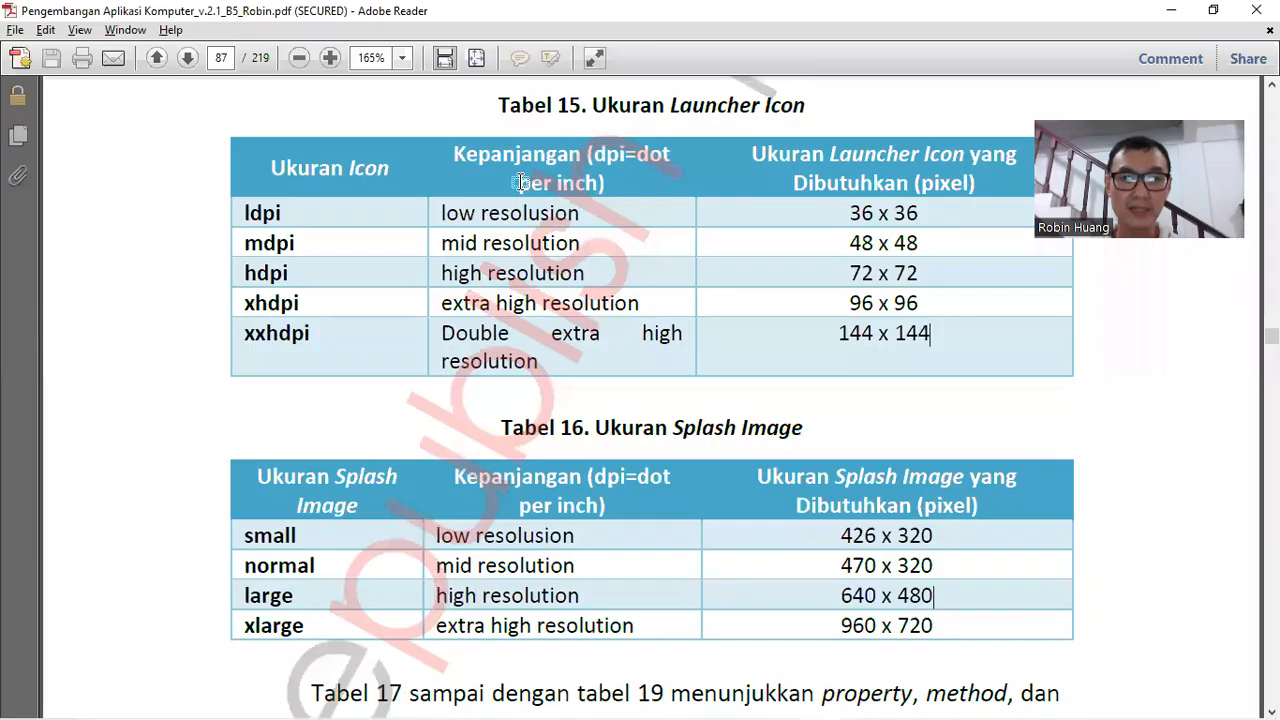
{"action": "key", "text": "alt+Tab"}
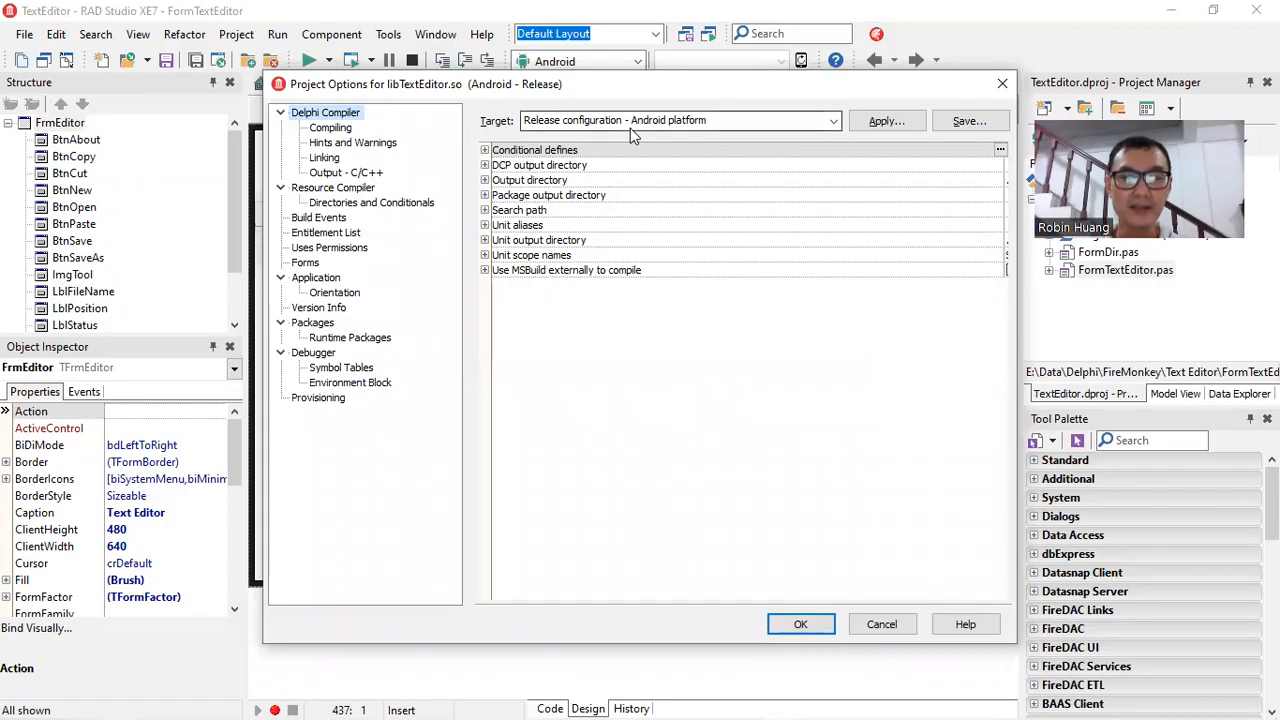
{"action": "left_click", "coordinate": [318, 278]}
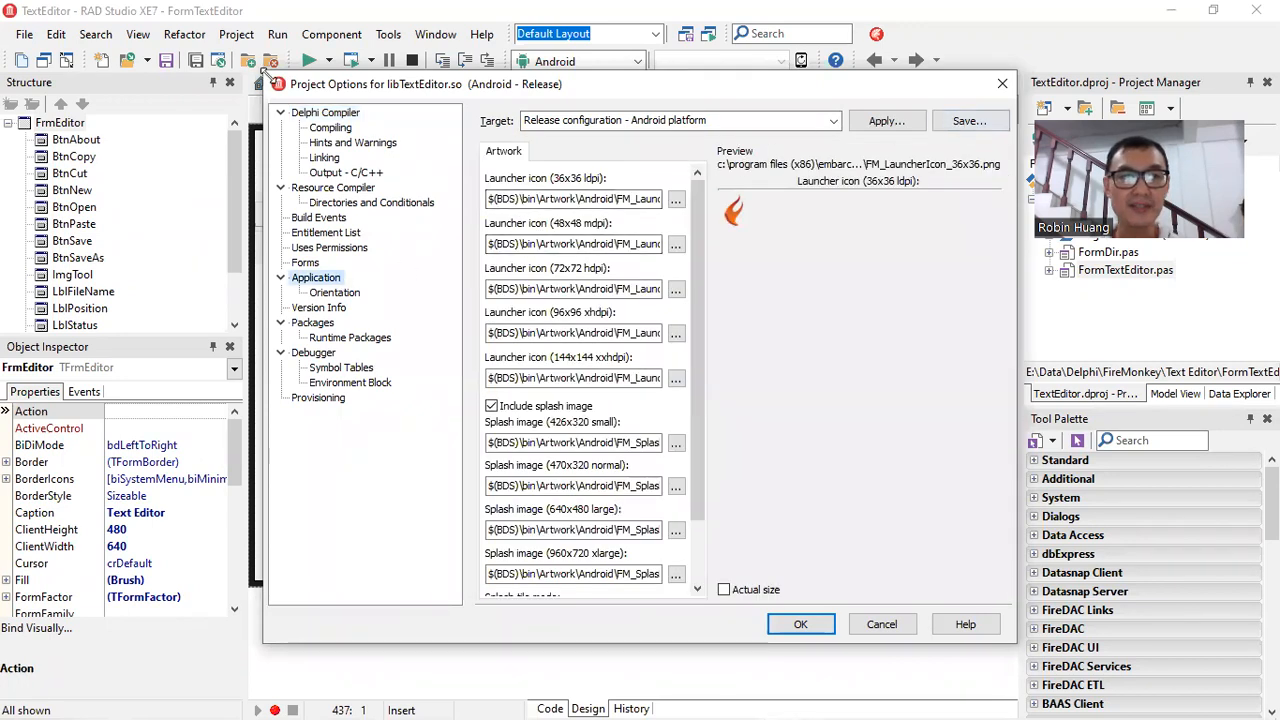
Step: Enlarge the Project Options dialog and widen the artwork area until the full image paths are readable
{"action": "left_click_drag", "start_coordinate": [265, 76], "coordinate": [26, 16]}
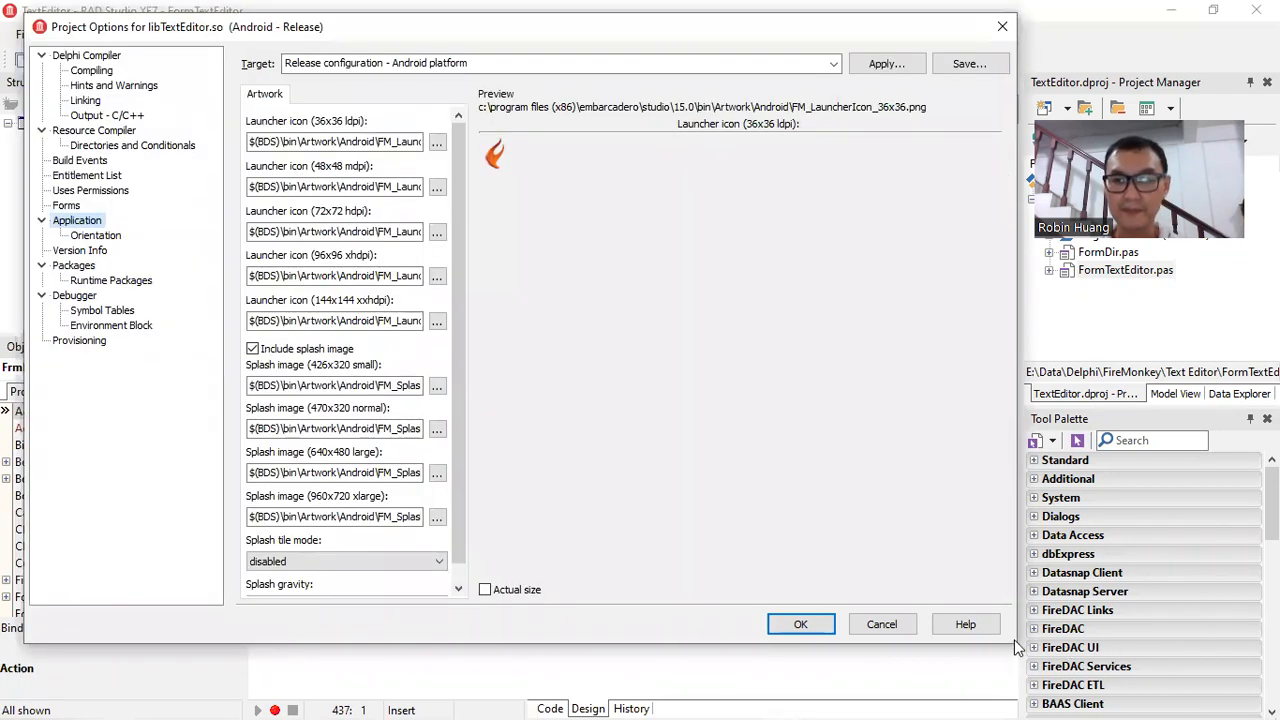
{"action": "left_click_drag", "start_coordinate": [1013, 648], "coordinate": [1211, 708]}
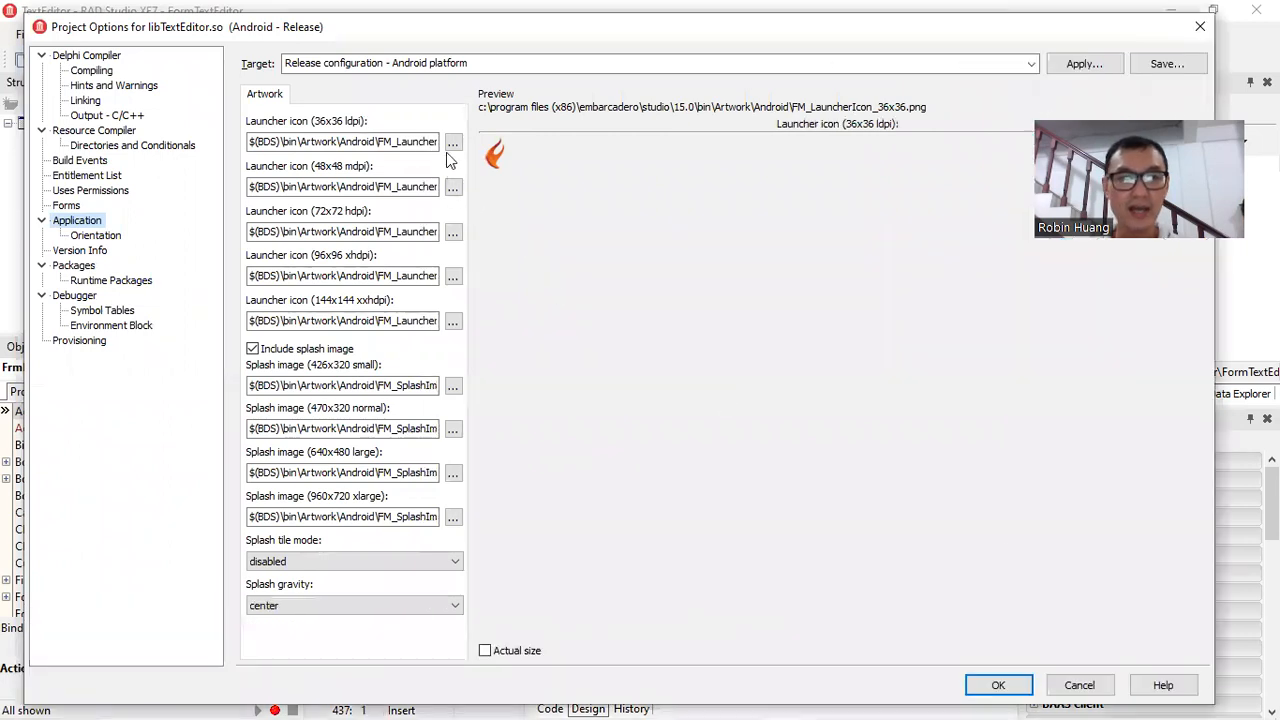
{"action": "left_click_drag", "start_coordinate": [472, 152], "coordinate": [807, 186]}
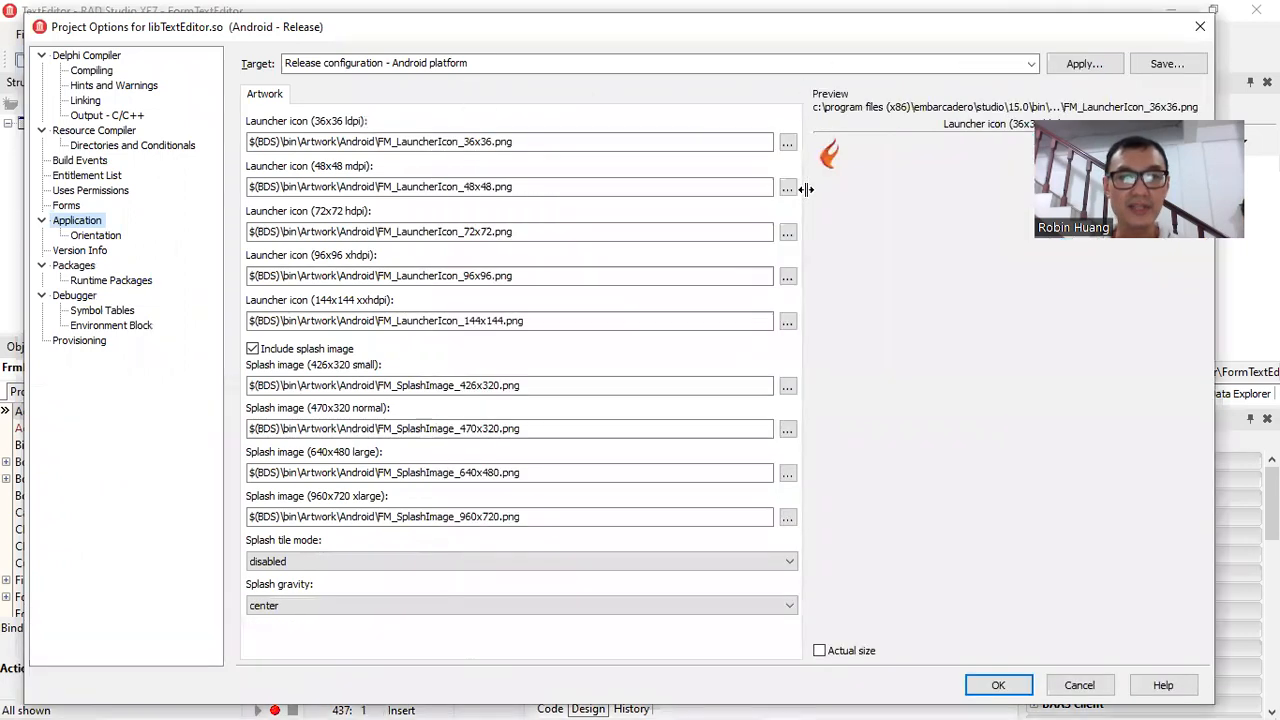
Step: Switch to File Explorer, open the project's Images folder and examine the \Images part of its full path
{"action": "key", "text": "alt+Tab"}
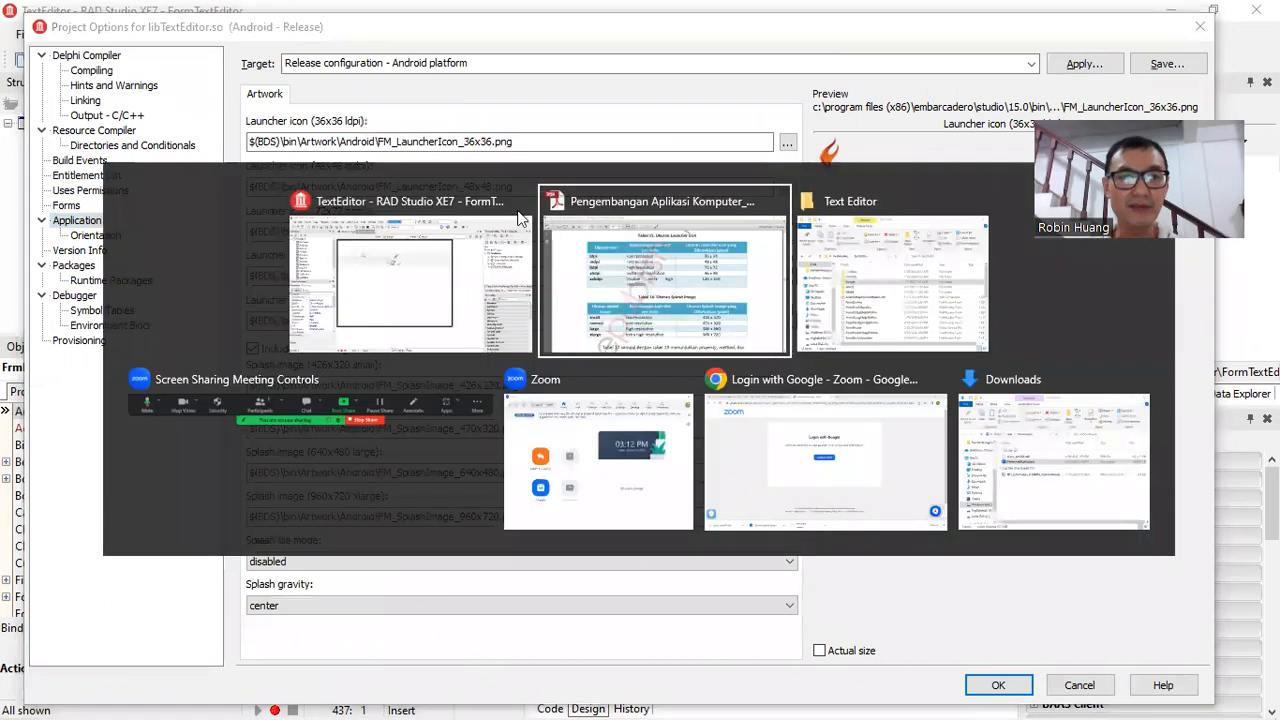
{"action": "key", "text": "alt+Tab"}
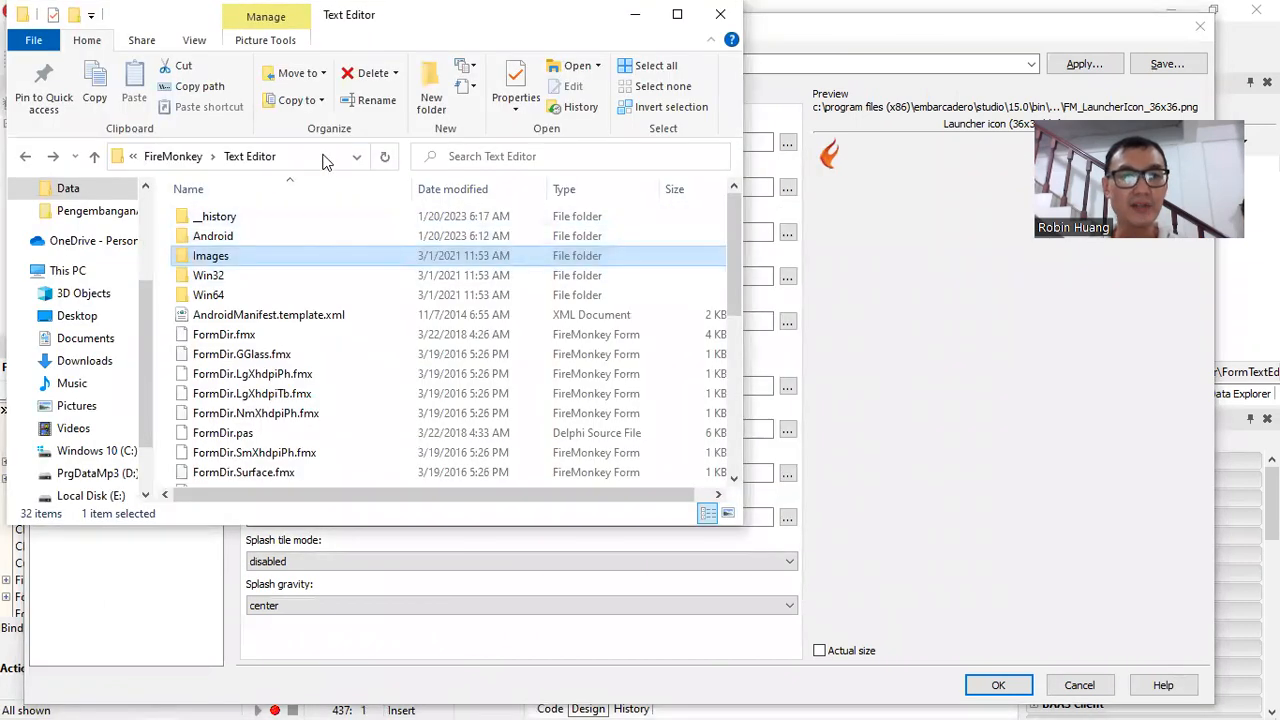
{"action": "double_click", "coordinate": [230, 255]}
{"action": "left_click", "coordinate": [165, 156]}
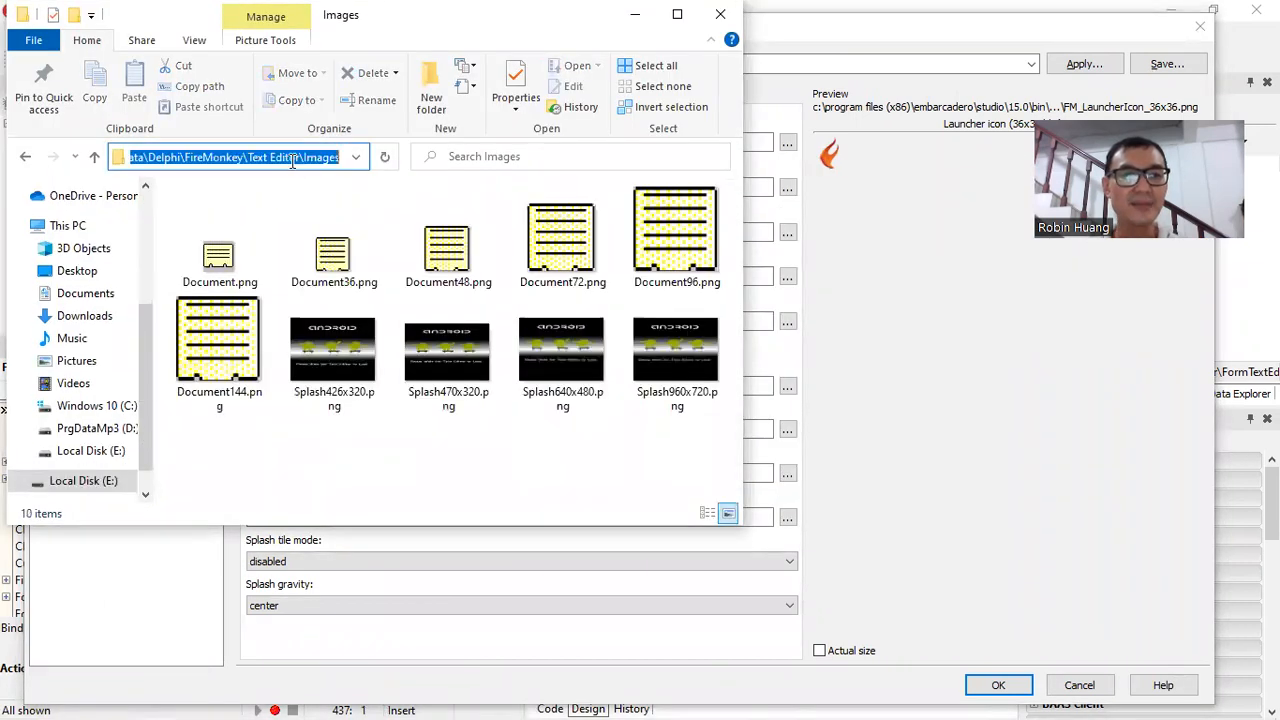
{"action": "left_click", "coordinate": [154, 157]}
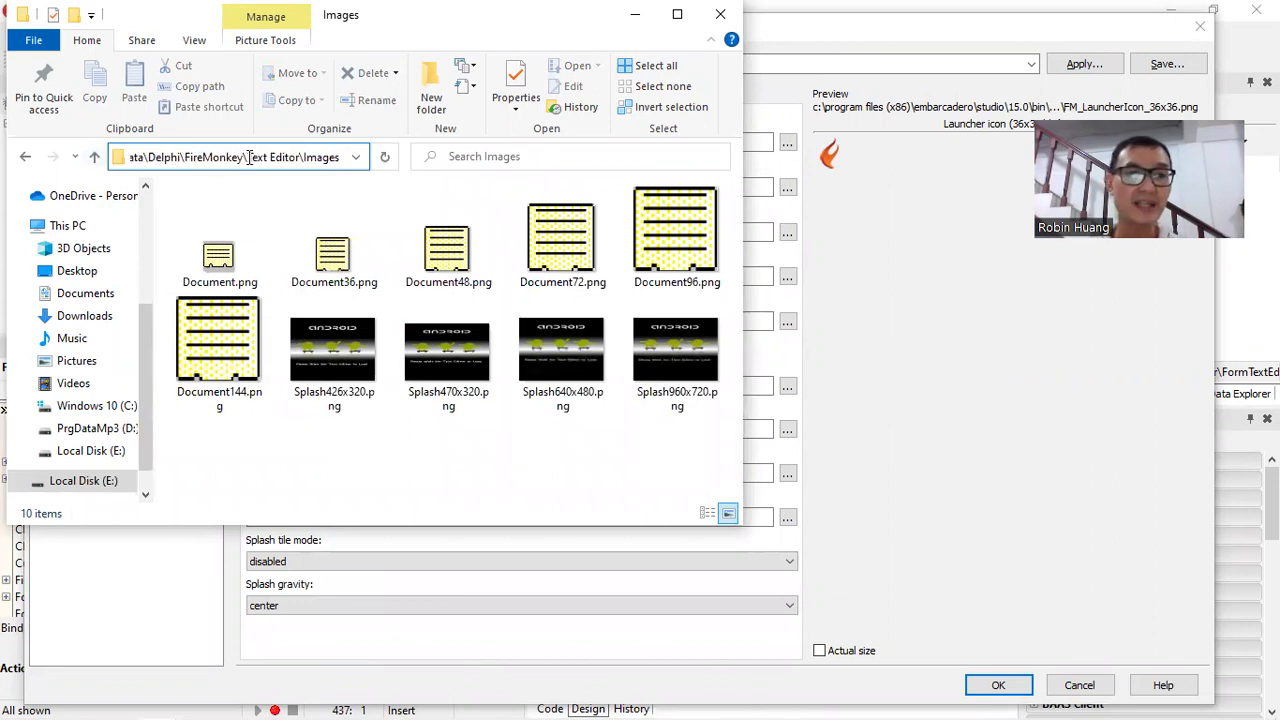
{"action": "left_click_drag", "start_coordinate": [300, 163], "coordinate": [362, 160]}
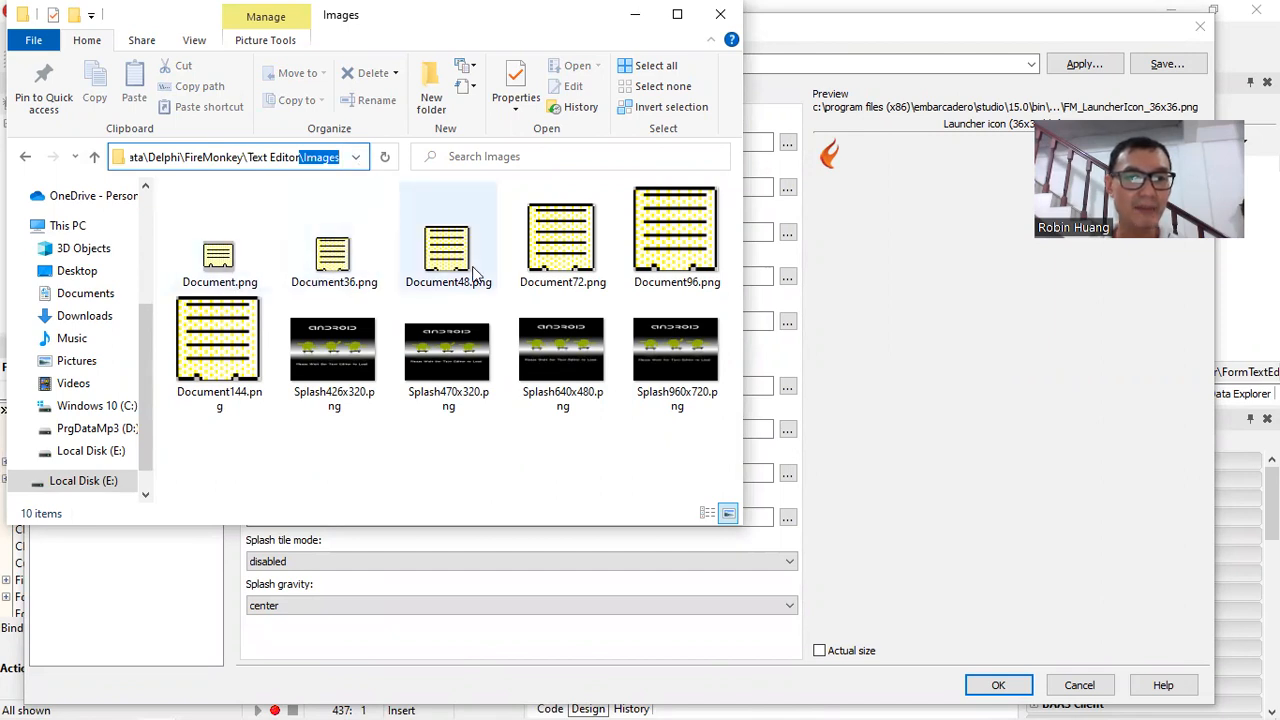
{"action": "left_click", "coordinate": [218, 345]}
Step: Return to the project options and preview the default launcher icons from 48x48 to 144x144
{"action": "key", "text": "alt+Tab"}
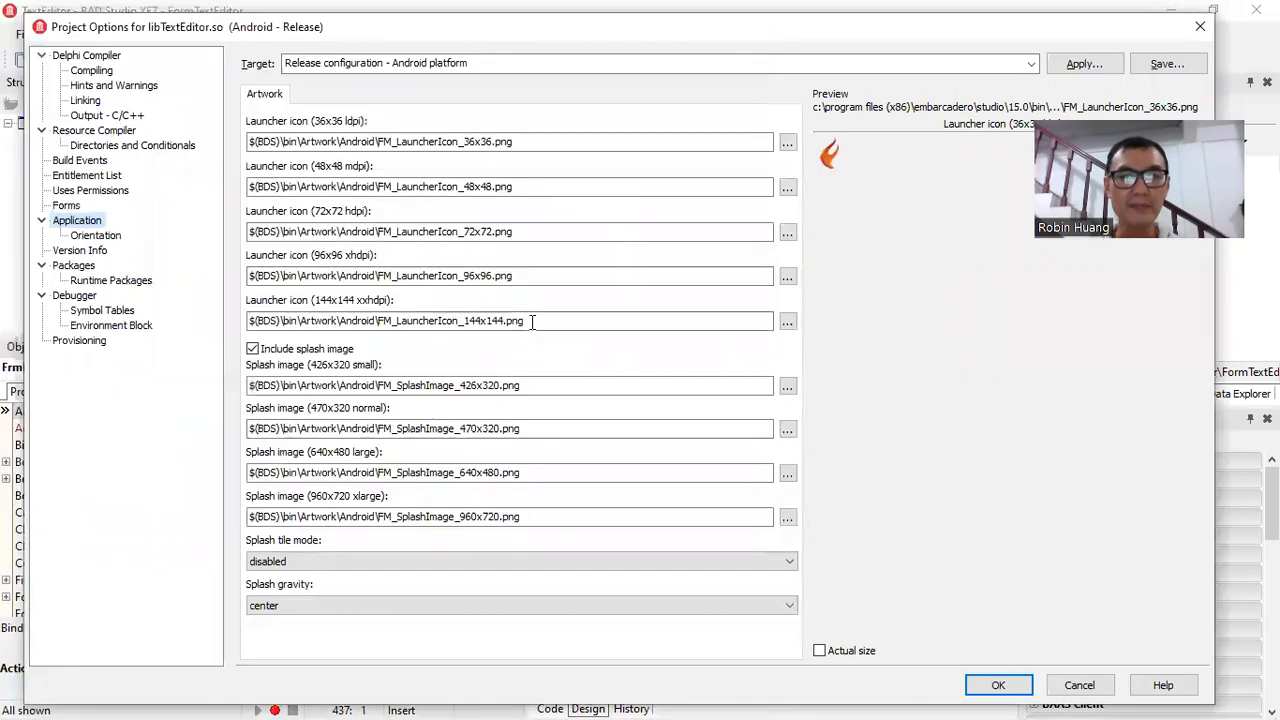
{"action": "left_click", "coordinate": [787, 144]}
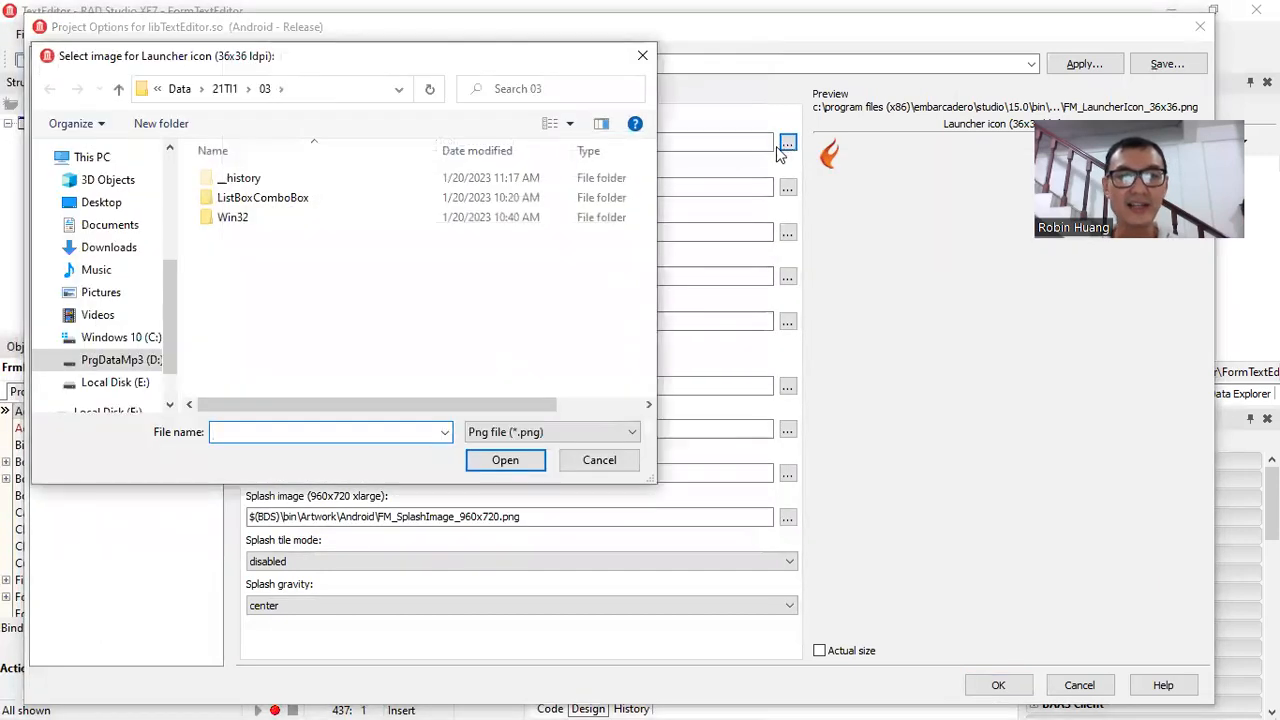
{"action": "left_click", "coordinate": [597, 463]}
{"action": "left_click", "coordinate": [500, 187]}
{"action": "left_click", "coordinate": [506, 227]}
{"action": "left_click", "coordinate": [496, 276]}
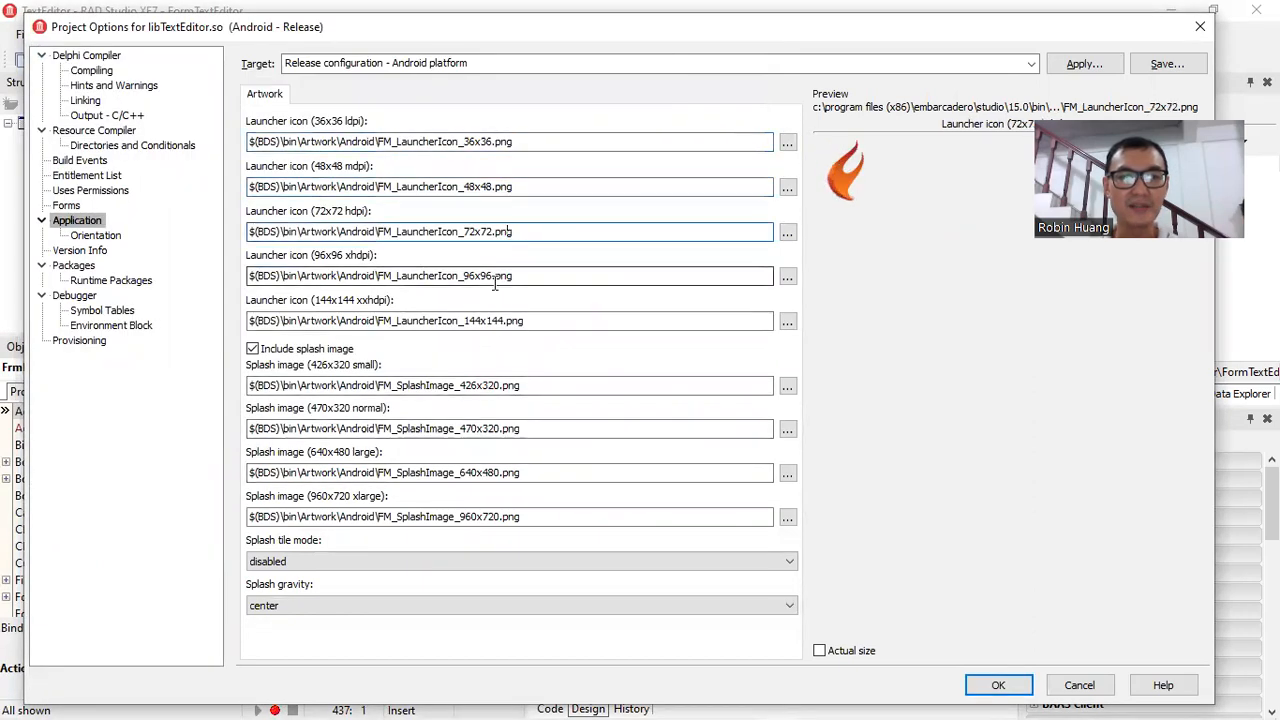
{"action": "left_click", "coordinate": [525, 324]}
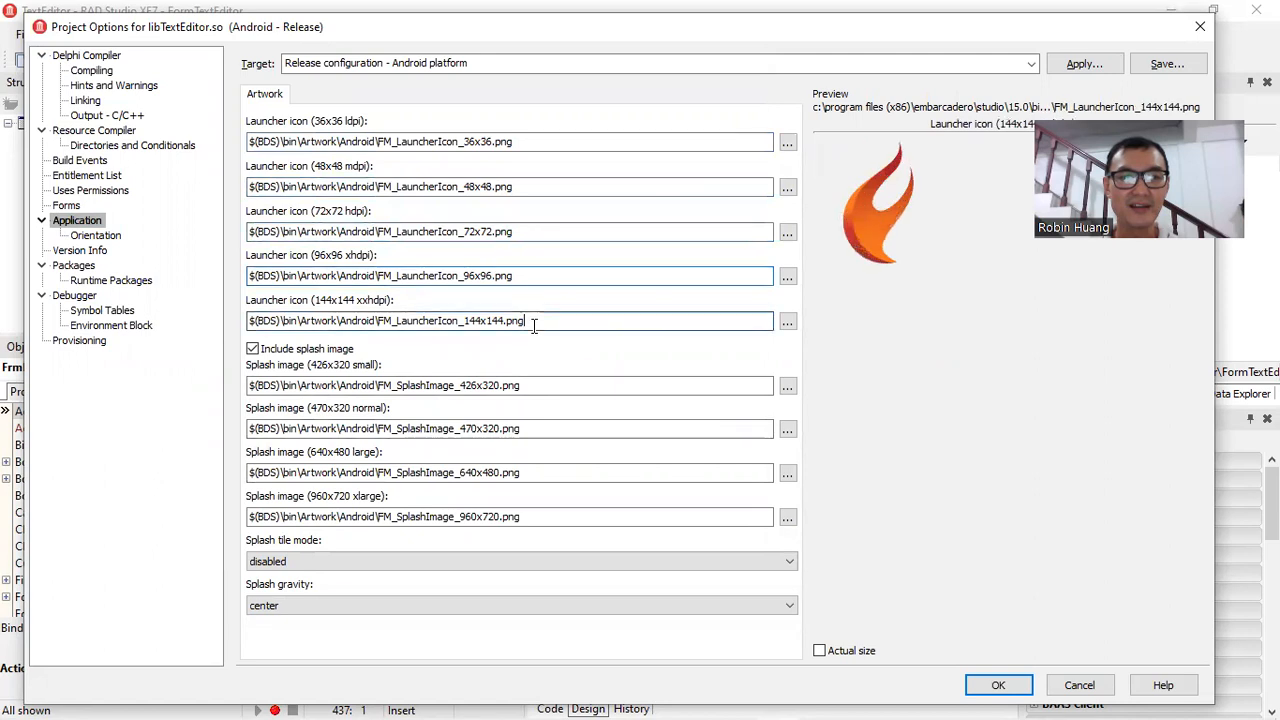
Step: Preview the default splash images for the small, normal, large and xlarge sizes
{"action": "left_click", "coordinate": [549, 392]}
{"action": "left_click", "coordinate": [548, 427]}
{"action": "left_click", "coordinate": [543, 470]}
{"action": "left_click", "coordinate": [541, 513]}
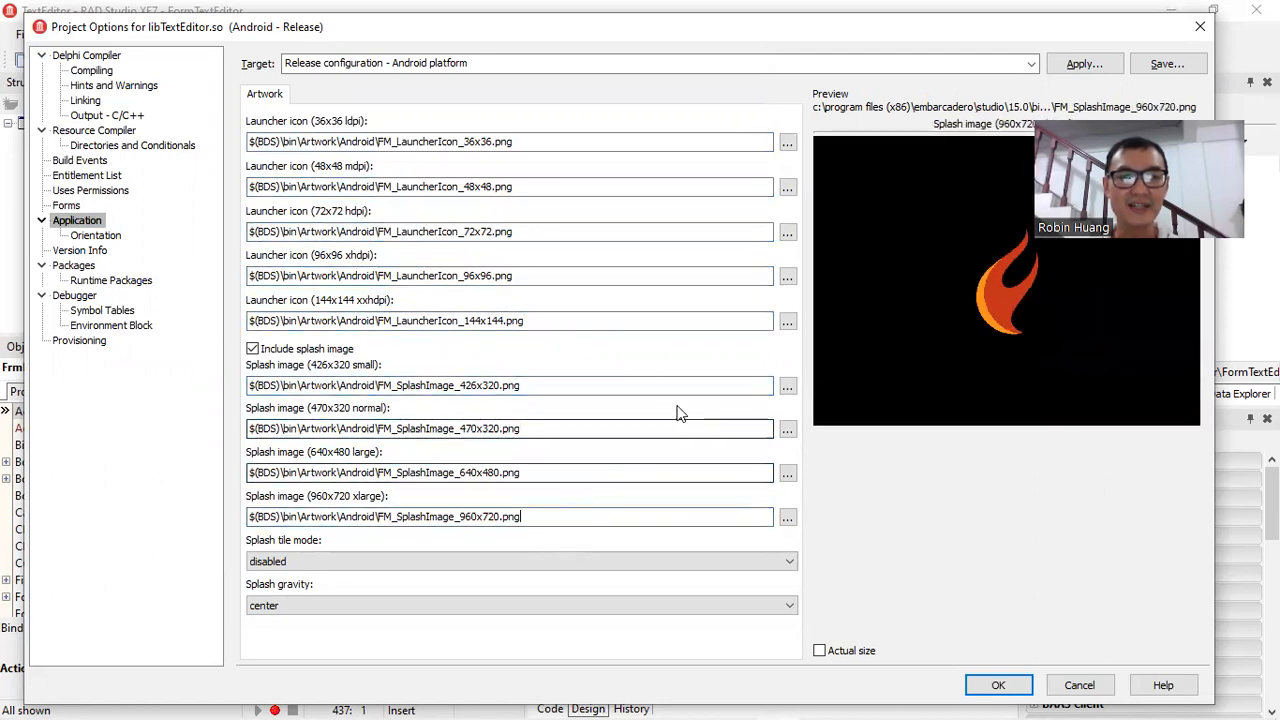
Step: Switch back to File Explorer and highlight the folder name Images at the end of the full path
{"action": "key", "text": "alt+Tab"}
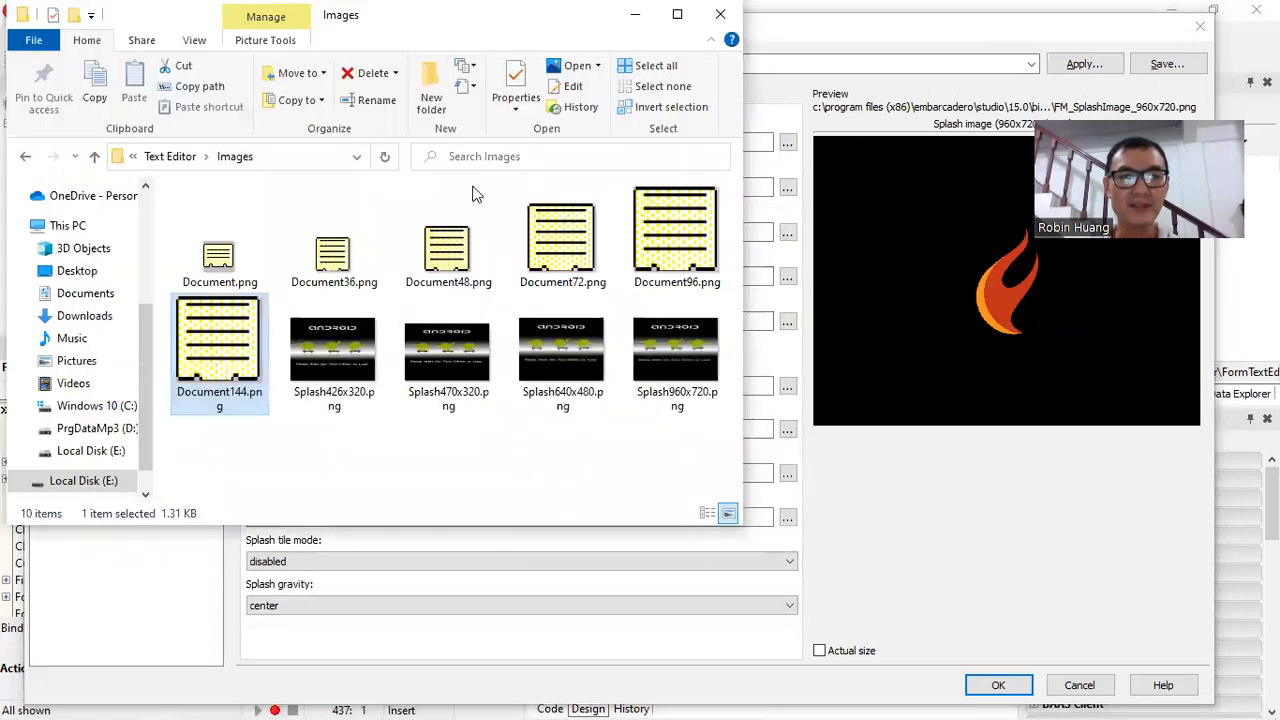
{"action": "left_click", "coordinate": [291, 158]}
{"action": "key", "text": "alt+Tab"}
{"action": "key", "text": "alt+Tab"}
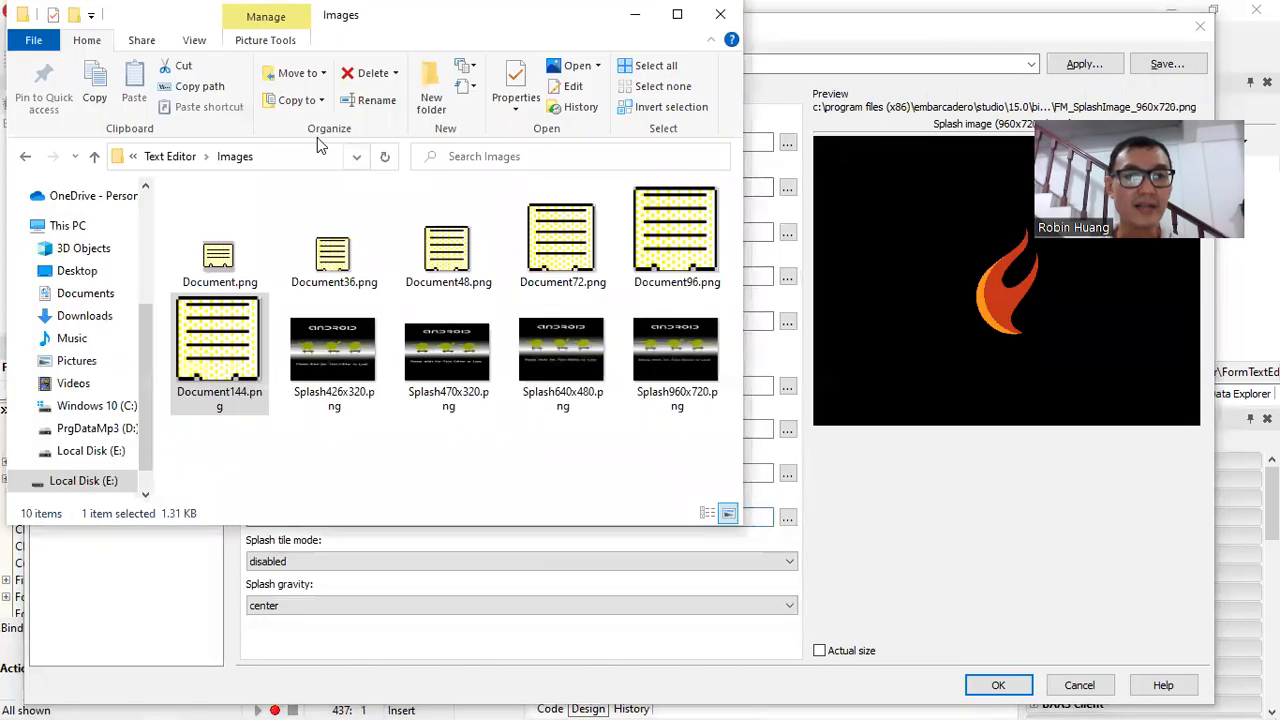
{"action": "left_click", "coordinate": [241, 158]}
{"action": "left_click", "coordinate": [246, 157]}
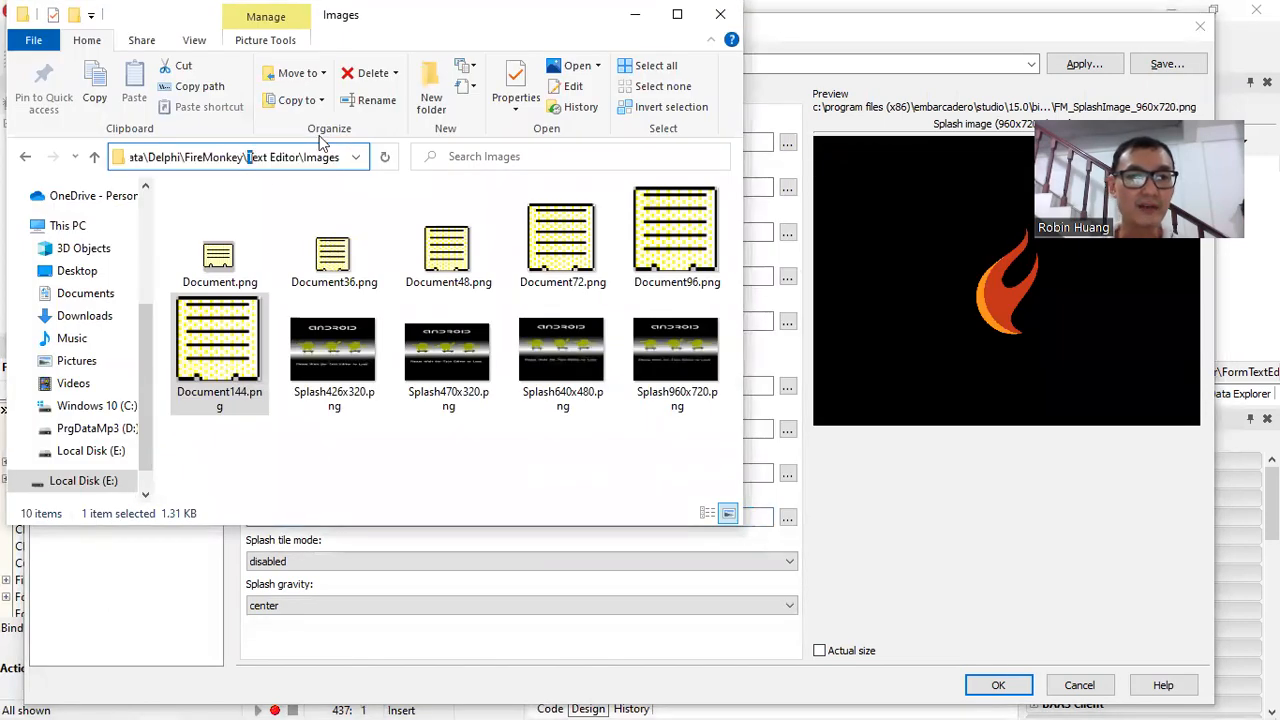
{"action": "key", "text": "End"}
{"action": "key", "text": "ctrl+shift+Left"}
{"action": "key", "text": "shift+Left"}
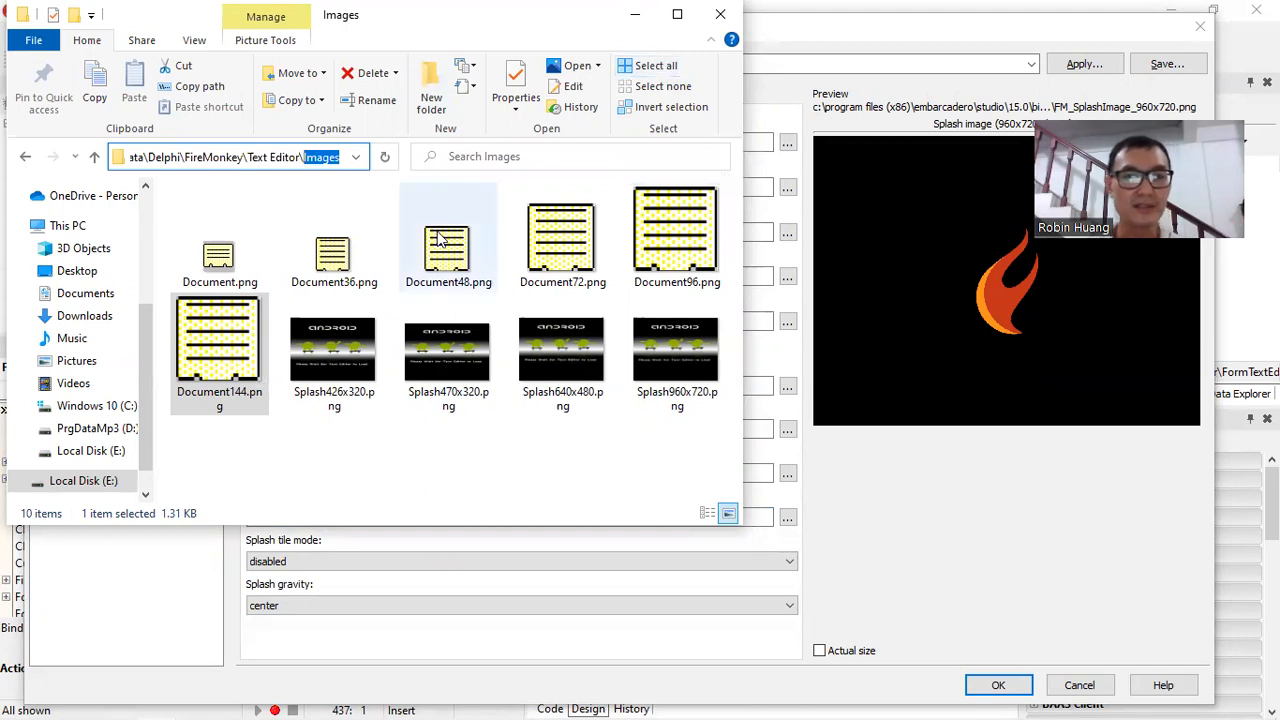
Step: Set the 36x36 ldpi launcher icon in the project options to the relative path Images\Document48.png
{"action": "key", "text": "alt+Tab"}
{"action": "left_click", "coordinate": [526, 146]}
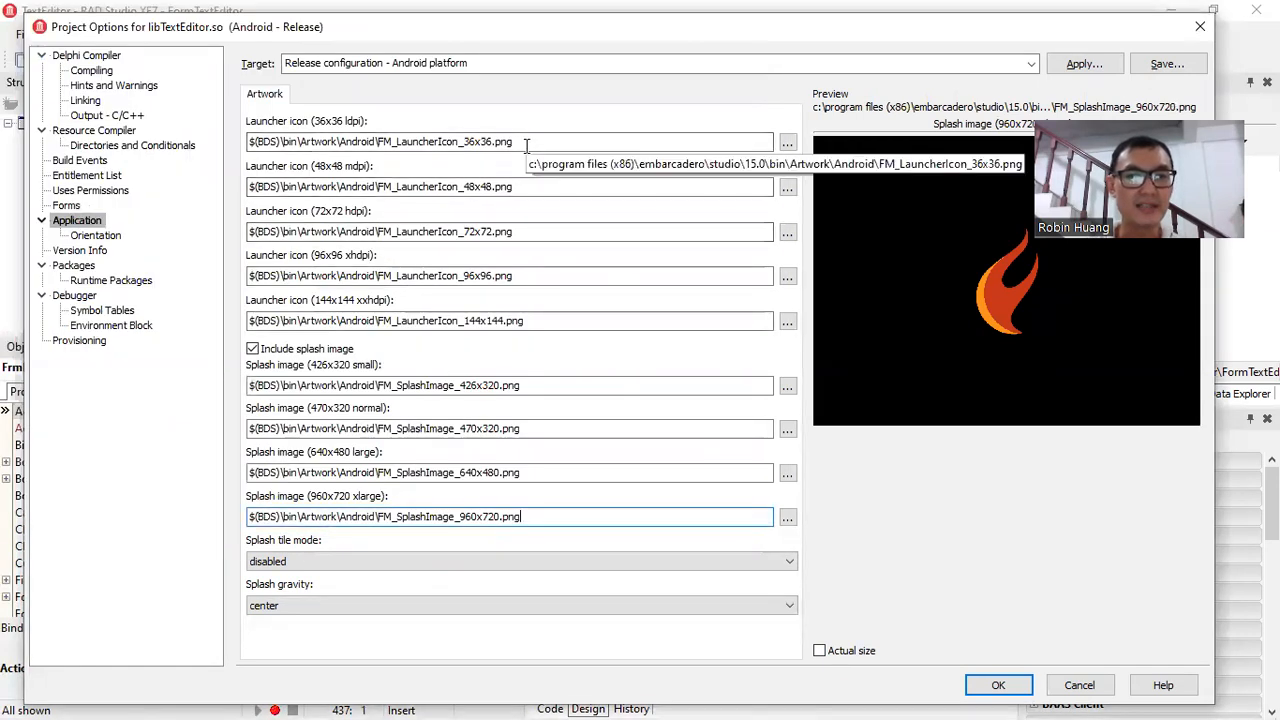
{"action": "key", "text": "ctrl+a"}
{"action": "type", "text": "Images\\"}
{"action": "type", "text": "Docu"}
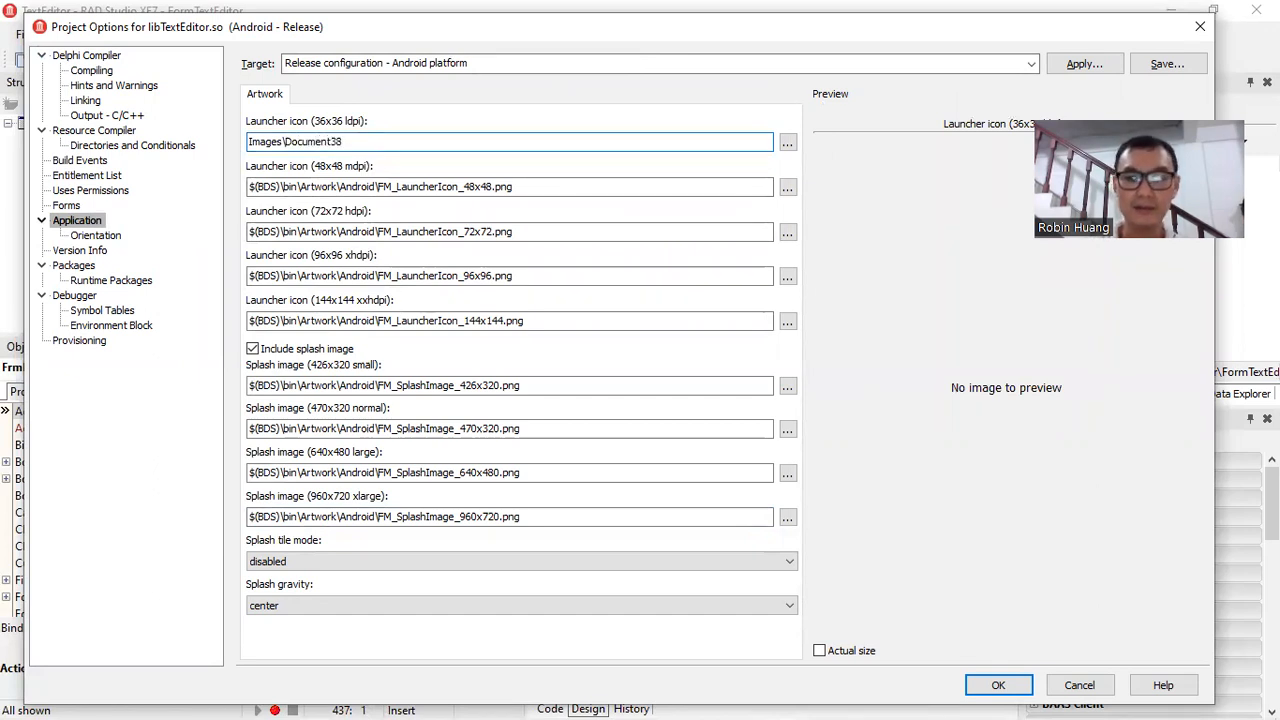
{"action": "type", "text": "ment48.pn"}
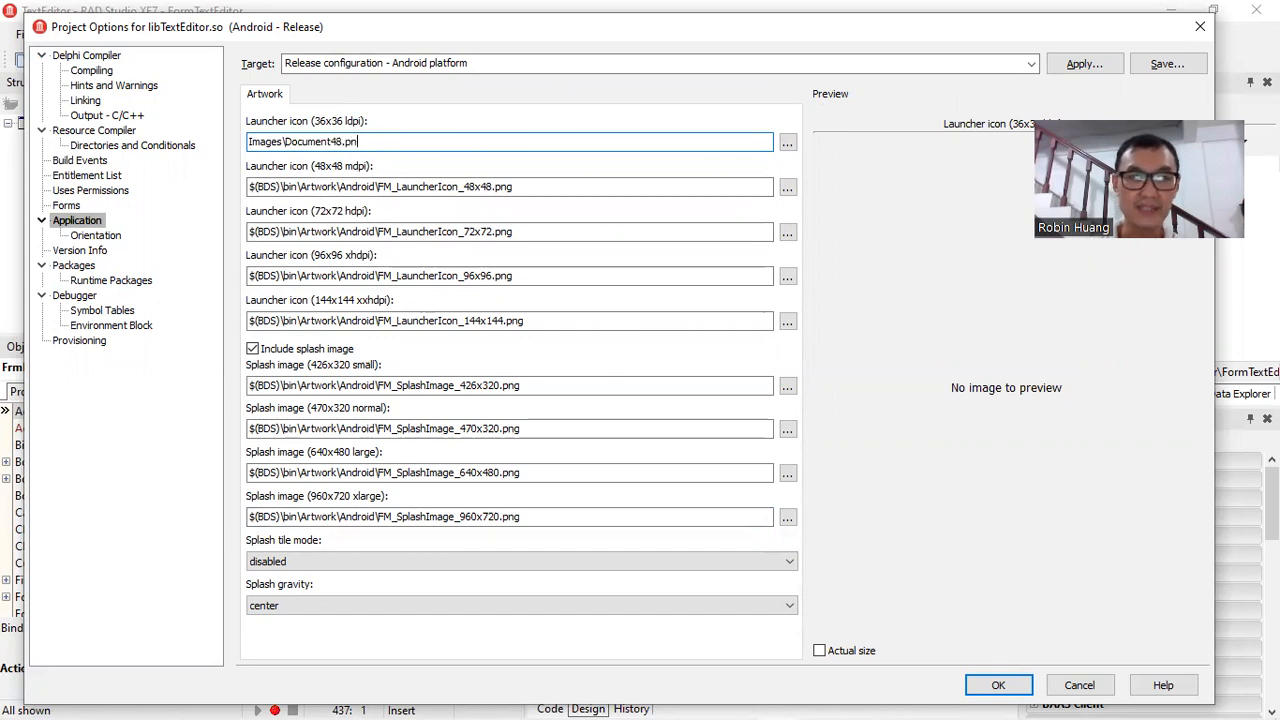
{"action": "type", "text": "g"}
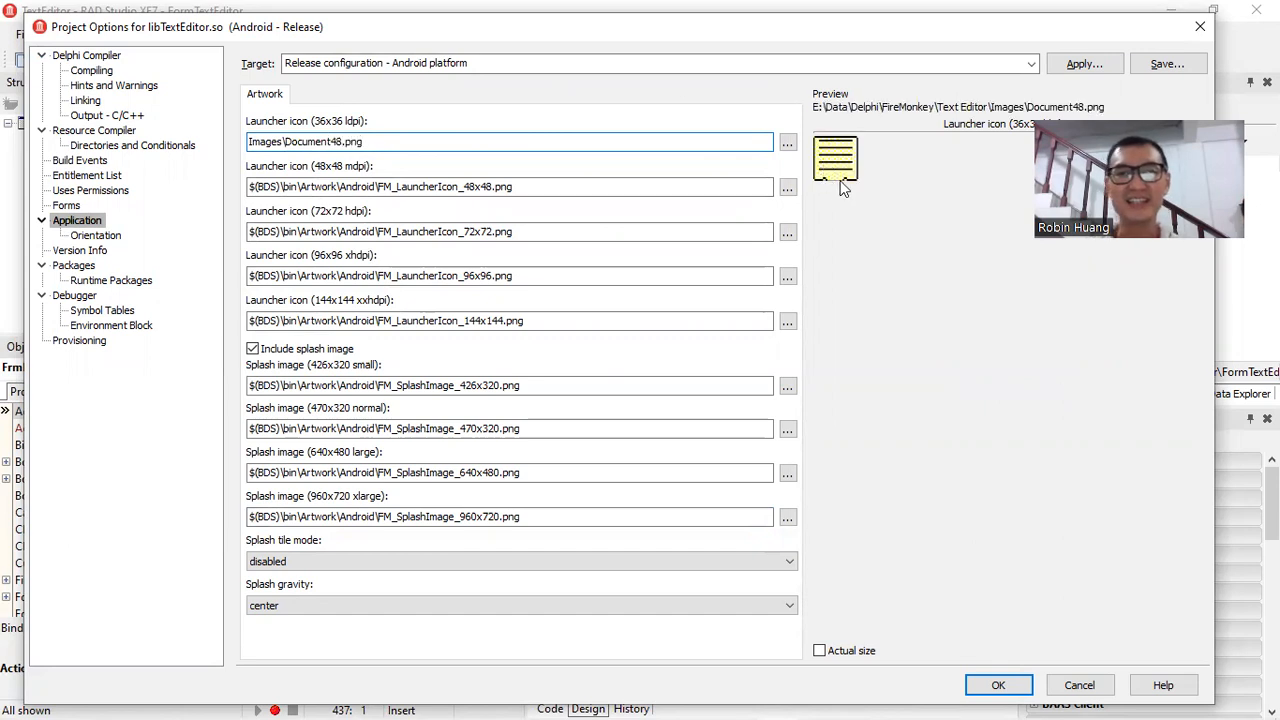
Step: Copy the path prefix Images\Document and correct the 36x36 ldpi launcher icon to Images\Document36.png
{"action": "left_click_drag", "start_coordinate": [364, 141], "coordinate": [215, 127]}
{"action": "left_click_drag", "start_coordinate": [557, 182], "coordinate": [232, 190]}
{"action": "left_click", "coordinate": [338, 141]}
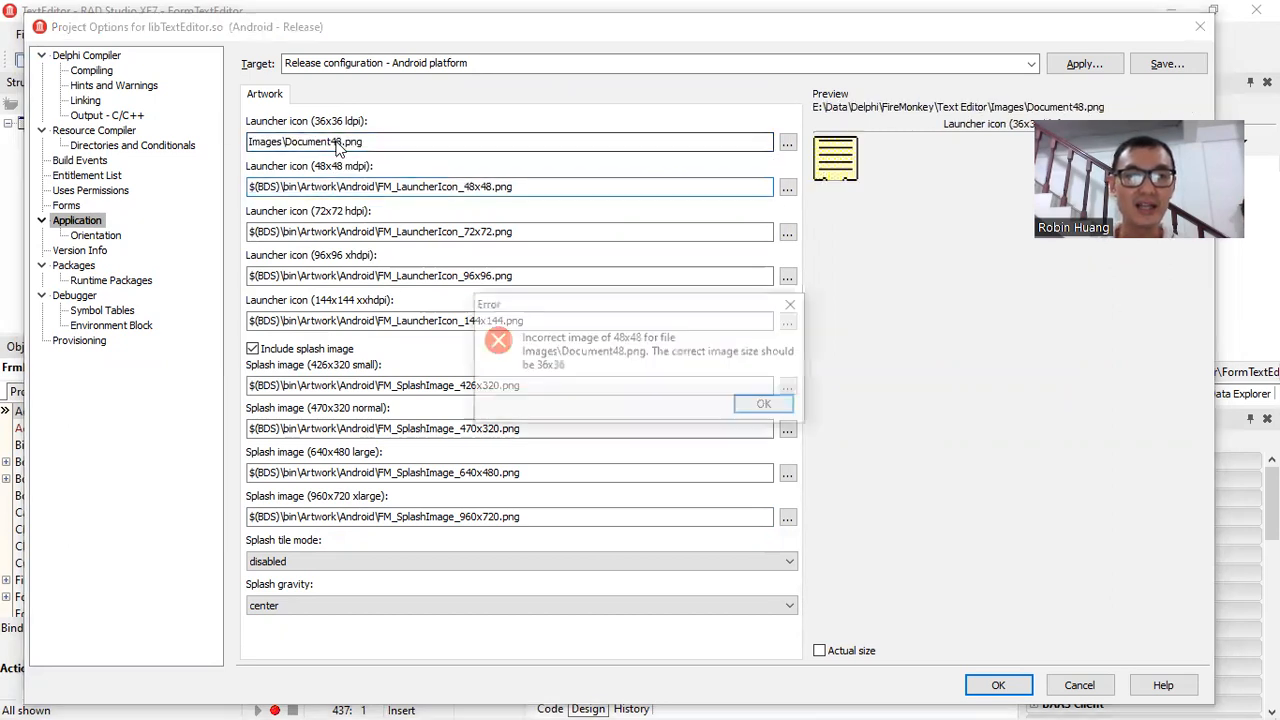
{"action": "key", "text": "Return"}
{"action": "left_click_drag", "start_coordinate": [332, 141], "coordinate": [229, 143]}
{"action": "key", "text": "ctrl+c"}
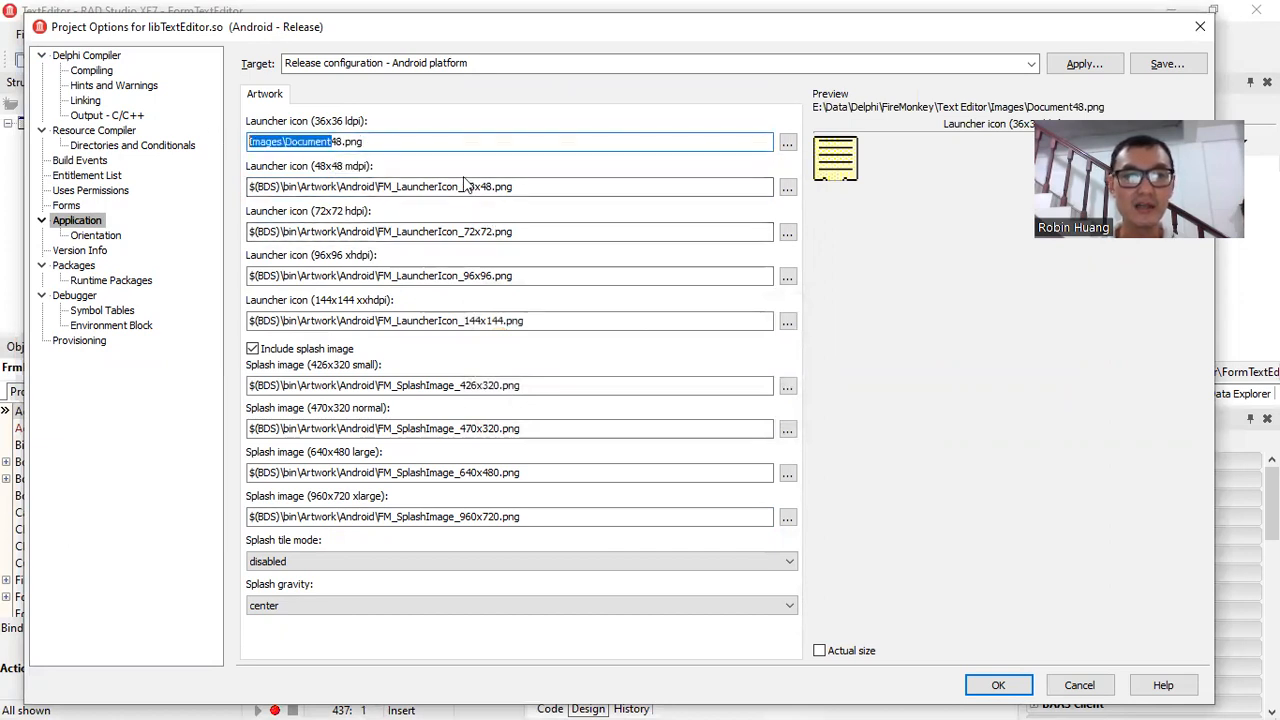
{"action": "left_click", "coordinate": [345, 141]}
{"action": "key", "text": "Right"}
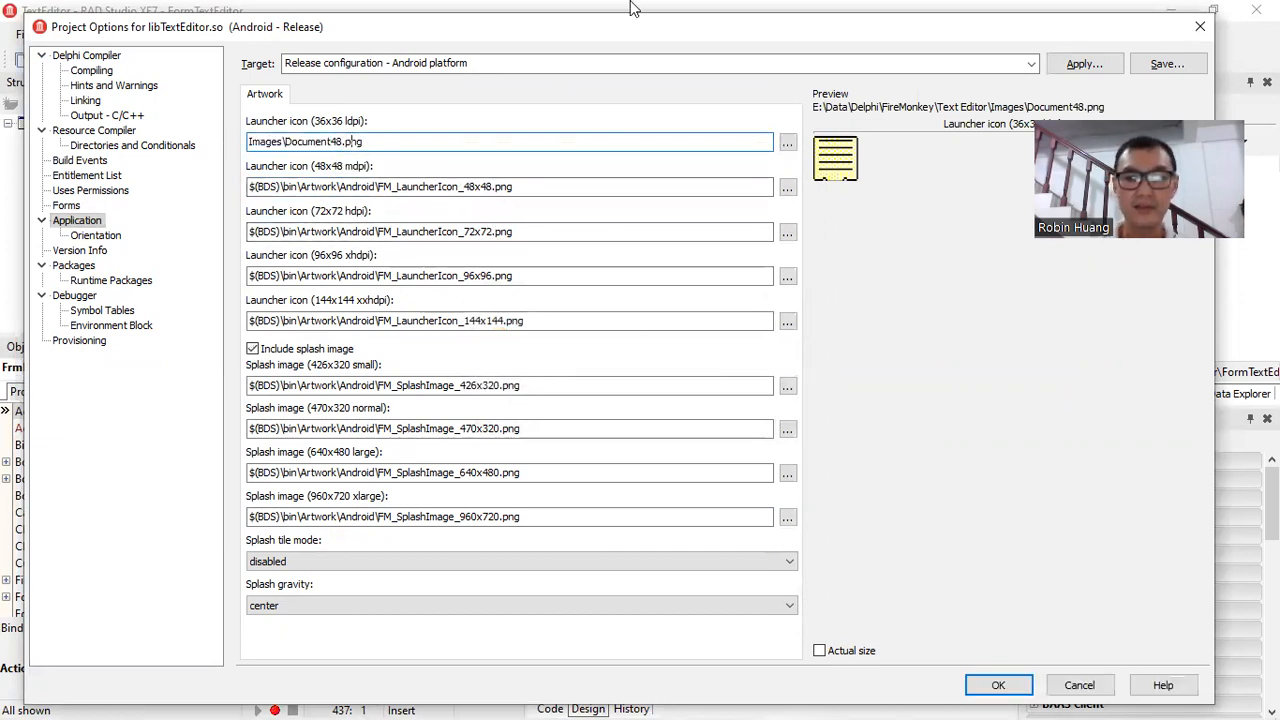
{"action": "key", "text": "BackSpace"}
{"action": "key", "text": "BackSpace"}
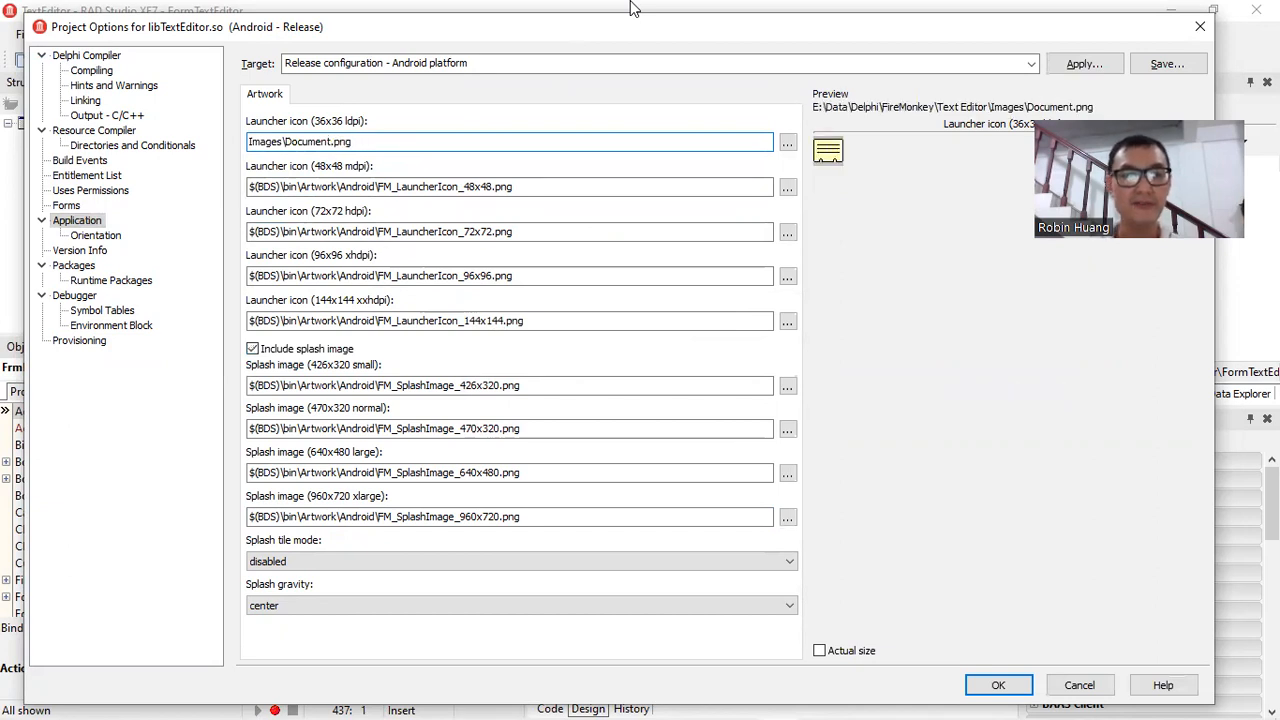
{"action": "type", "text": "36"}
Step: Set the 48x48, 72x72, 96x96 and 144x144 launcher icons to Images\Document48.png, Document72.png, Document96.png and Document144.png in the same folder
{"action": "left_click_drag", "start_coordinate": [482, 186], "coordinate": [214, 186]}
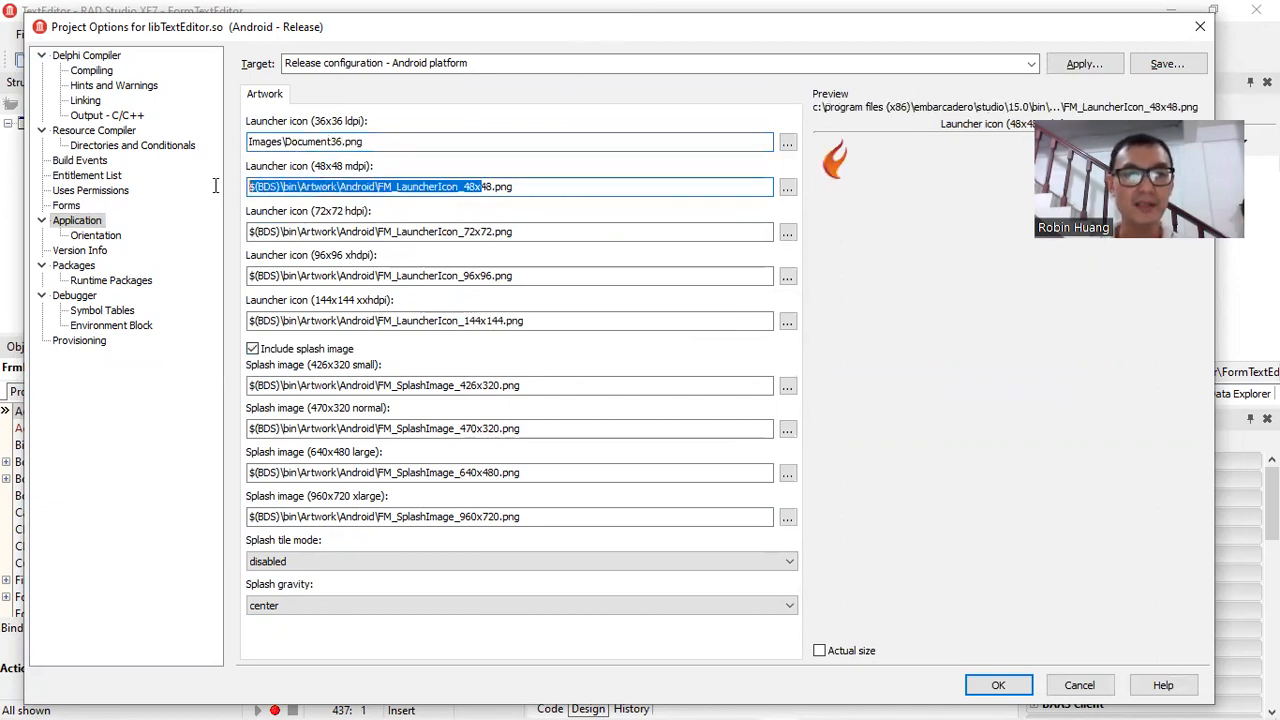
{"action": "key", "text": "ctrl+v"}
{"action": "left_click_drag", "start_coordinate": [478, 232], "coordinate": [196, 240]}
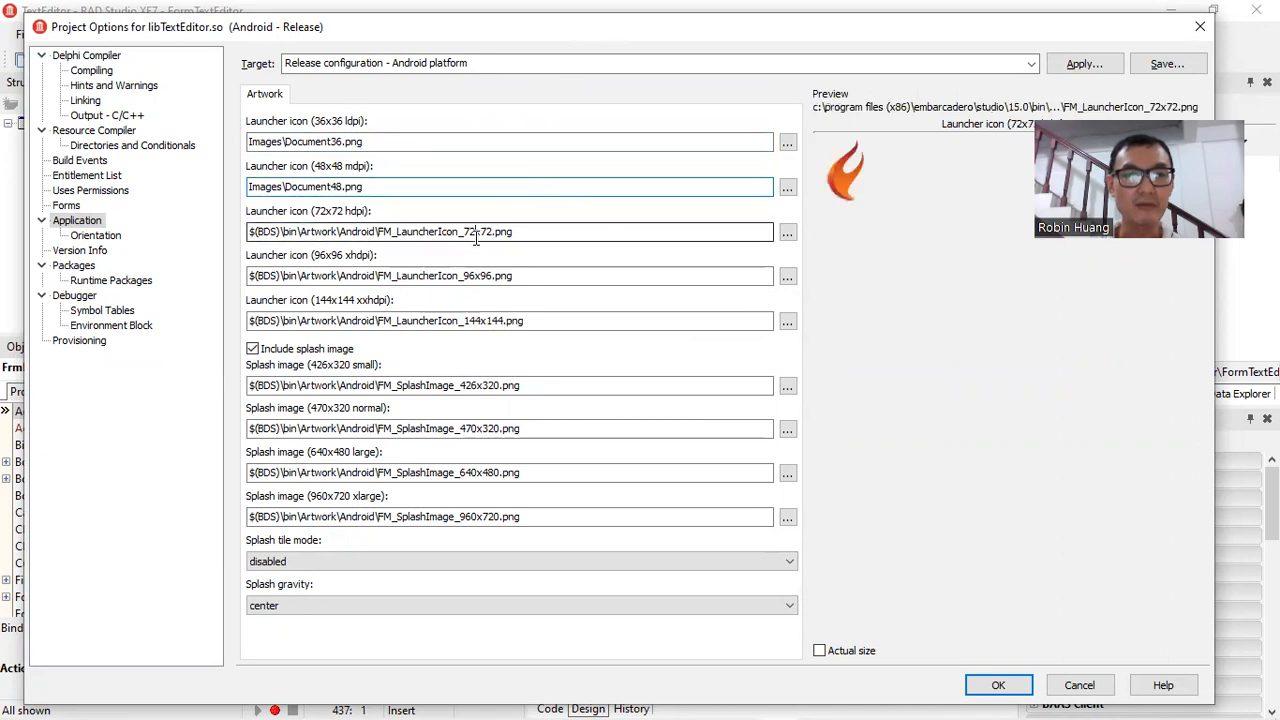
{"action": "key", "text": "ctrl+v"}
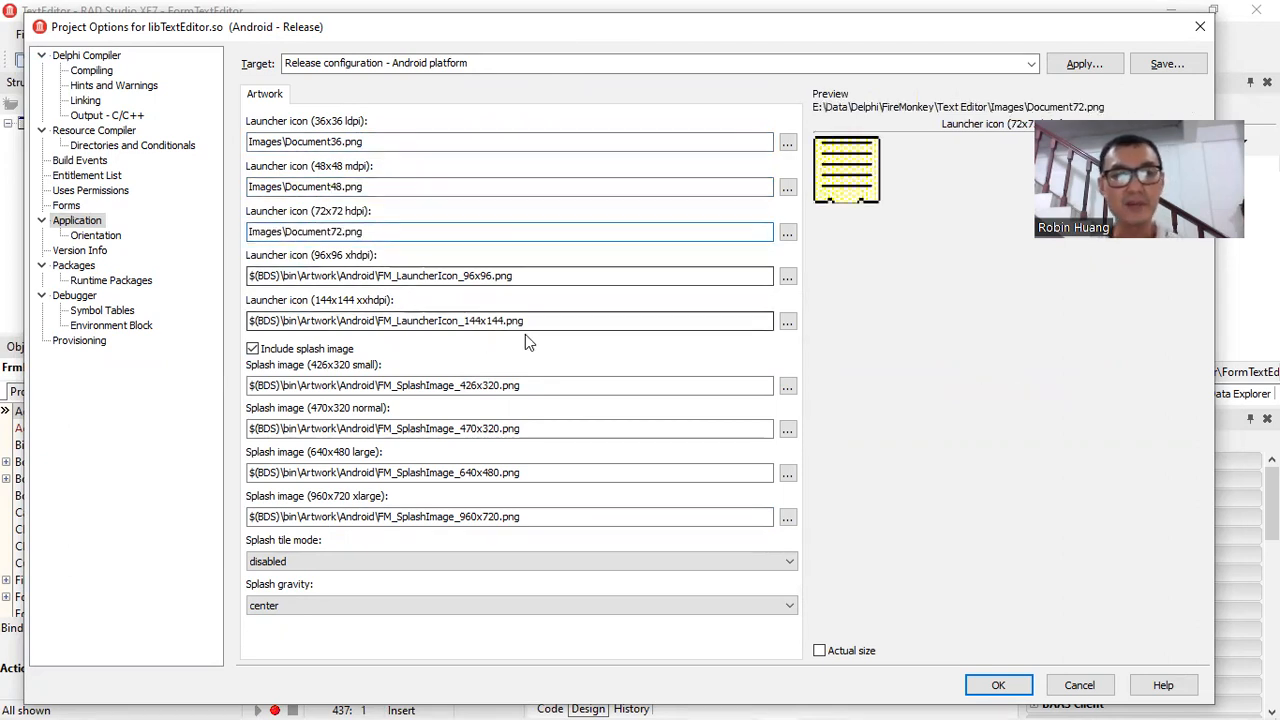
{"action": "left_click_drag", "start_coordinate": [482, 277], "coordinate": [232, 278]}
{"action": "key", "text": "ctrl+v"}
{"action": "left_click_drag", "start_coordinate": [488, 321], "coordinate": [246, 322]}
{"action": "key", "text": "ctrl+v"}
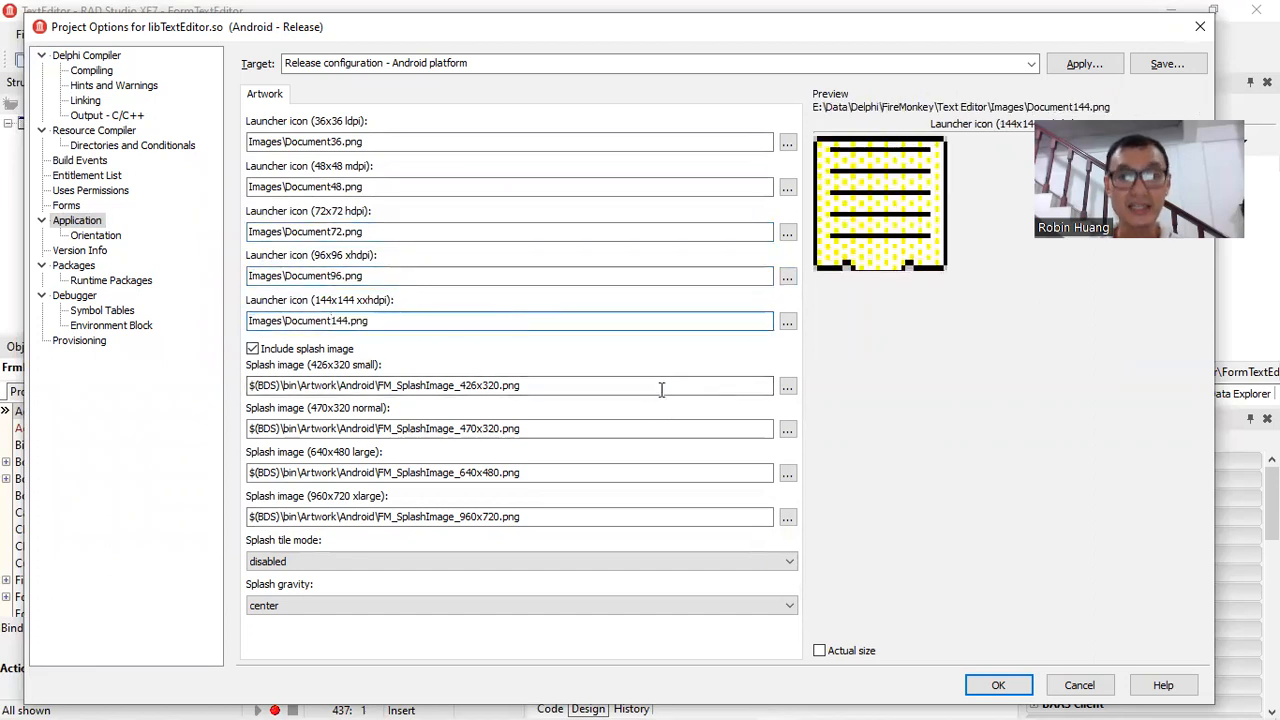
Step: Check the splash file name in File Explorer and set the 426x320 small splash image to Images\Splash426x320.png
{"action": "left_click", "coordinate": [656, 389]}
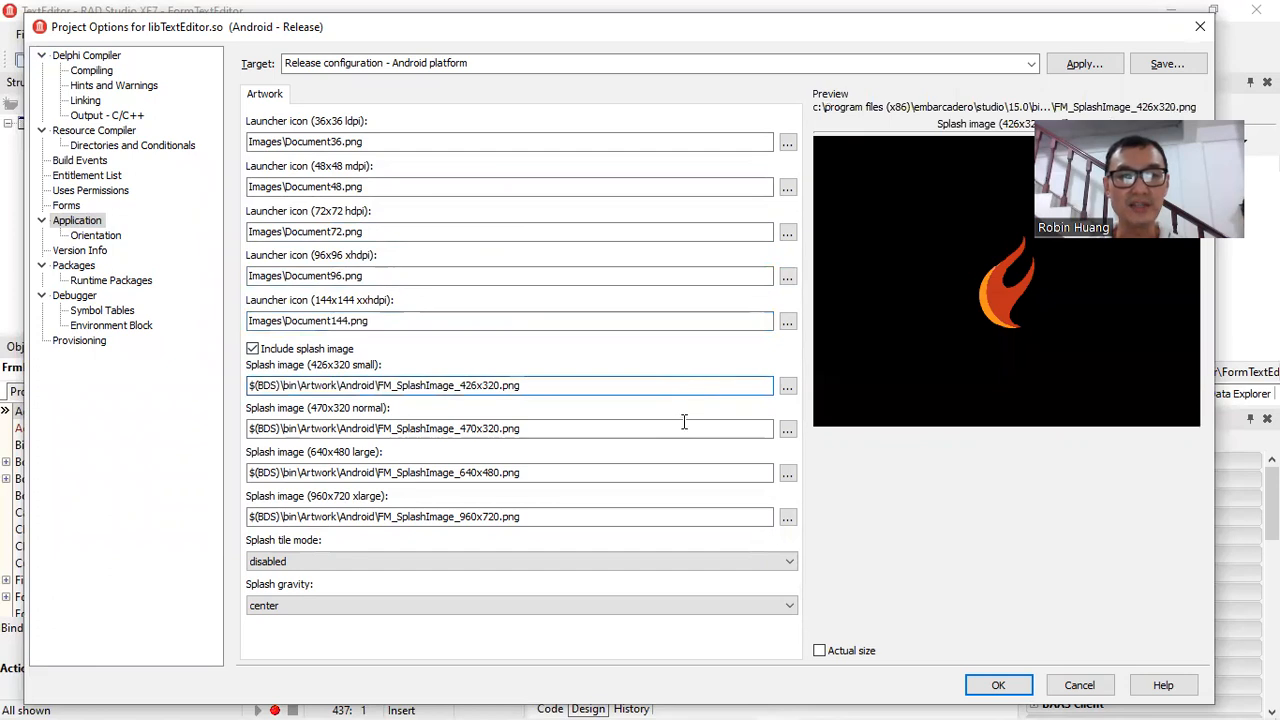
{"action": "key", "text": "alt+Tab"}
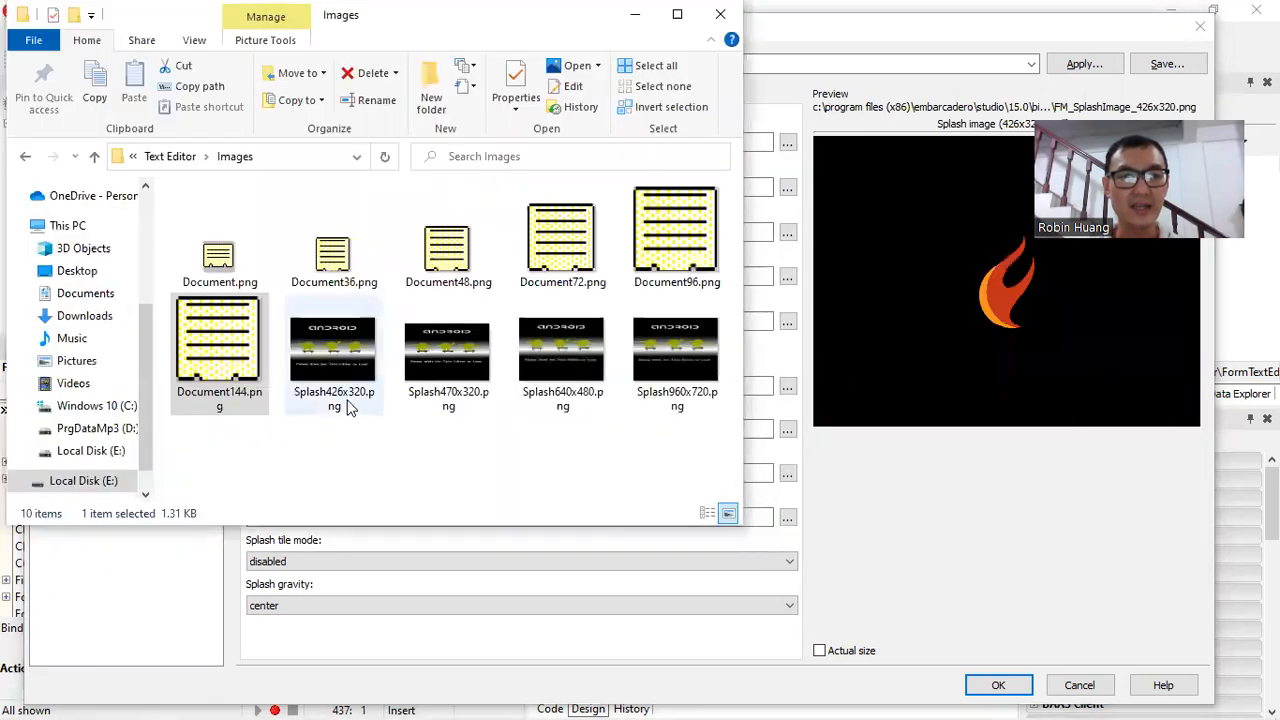
{"action": "left_click", "coordinate": [340, 395]}
{"action": "key", "text": "alt+Tab"}
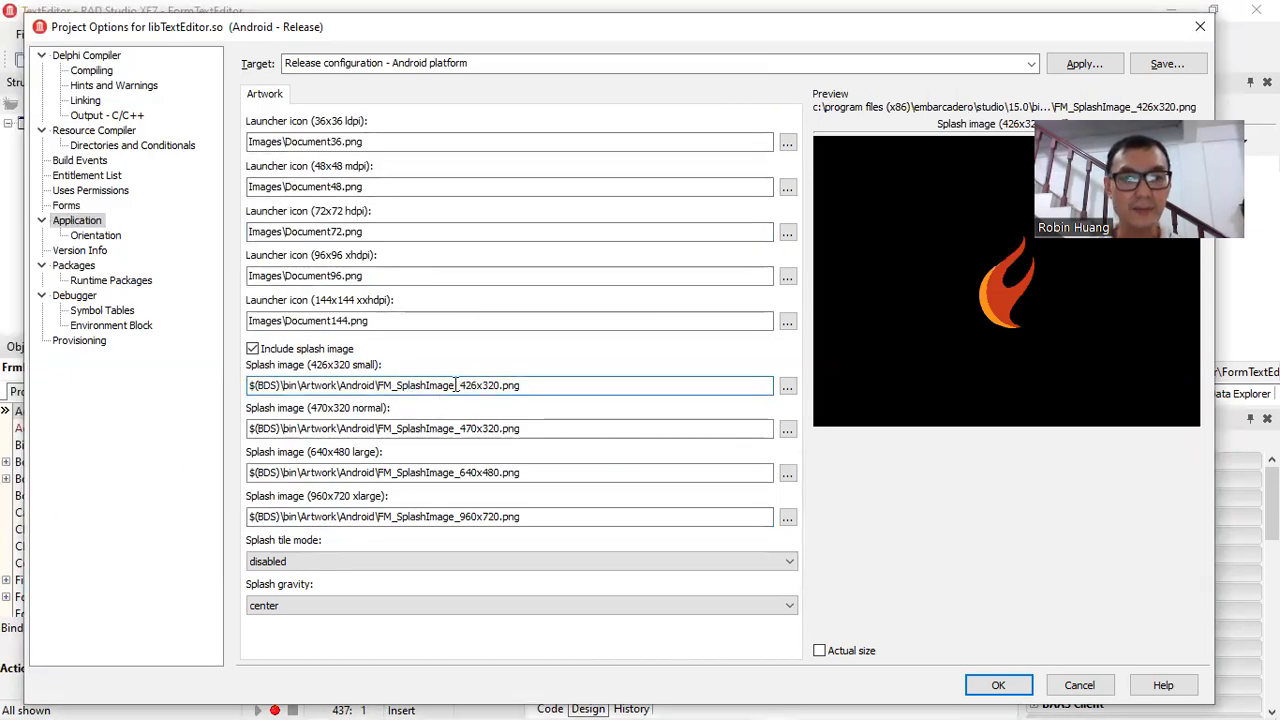
{"action": "left_click_drag", "start_coordinate": [457, 385], "coordinate": [169, 362]}
{"action": "type", "text": "Images\\Splash"}
{"action": "key", "text": "Delete"}
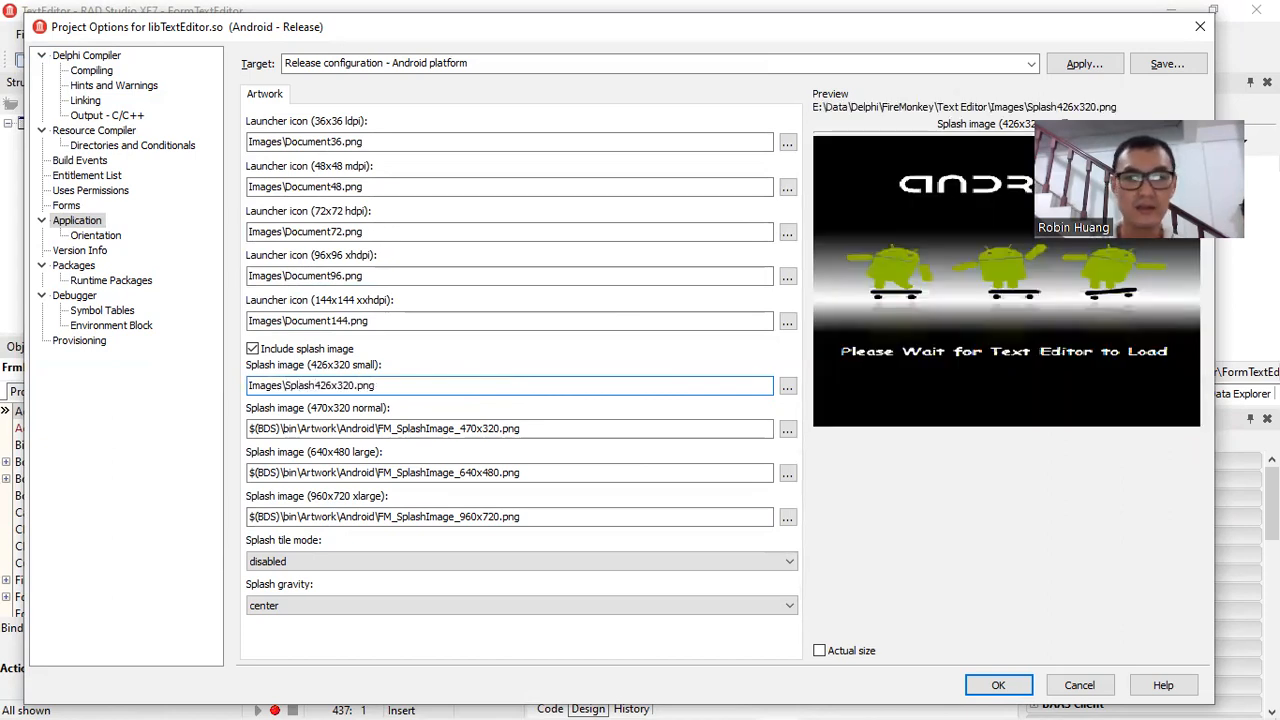
Step: Set the normal, large and xlarge splash images to Images\Splash470x320.png, Images\Splash640x480.png and Images\Splash960x720.png and accept the project options
{"action": "key", "text": "shift+Home"}
{"action": "key", "text": "ctrl+c"}
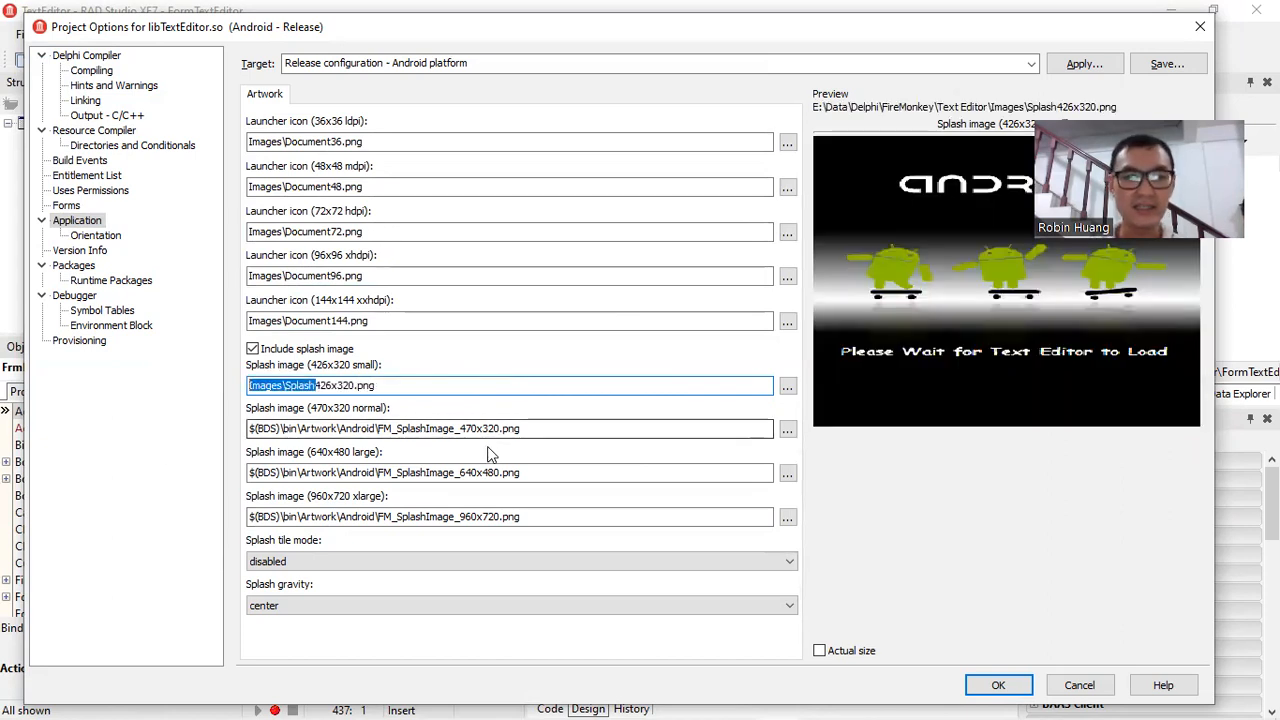
{"action": "left_click_drag", "start_coordinate": [461, 430], "coordinate": [137, 429]}
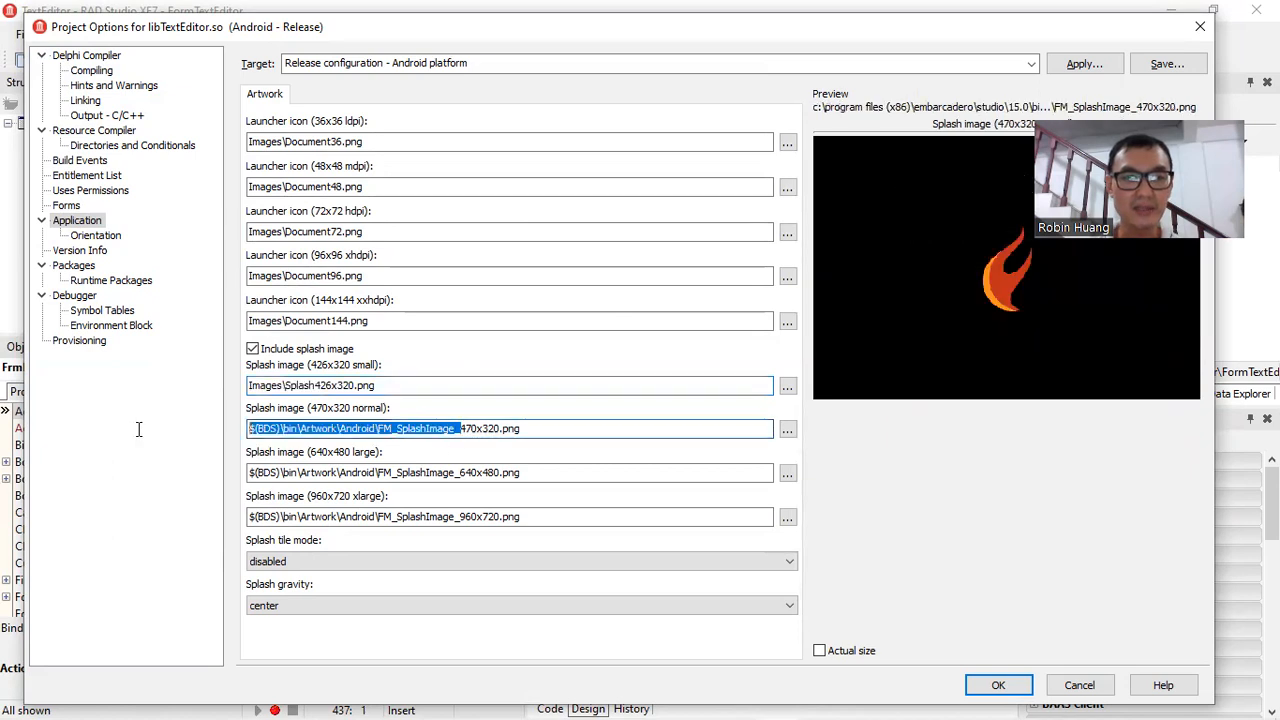
{"action": "key", "text": "ctrl+v"}
{"action": "left_click_drag", "start_coordinate": [459, 472], "coordinate": [250, 470]}
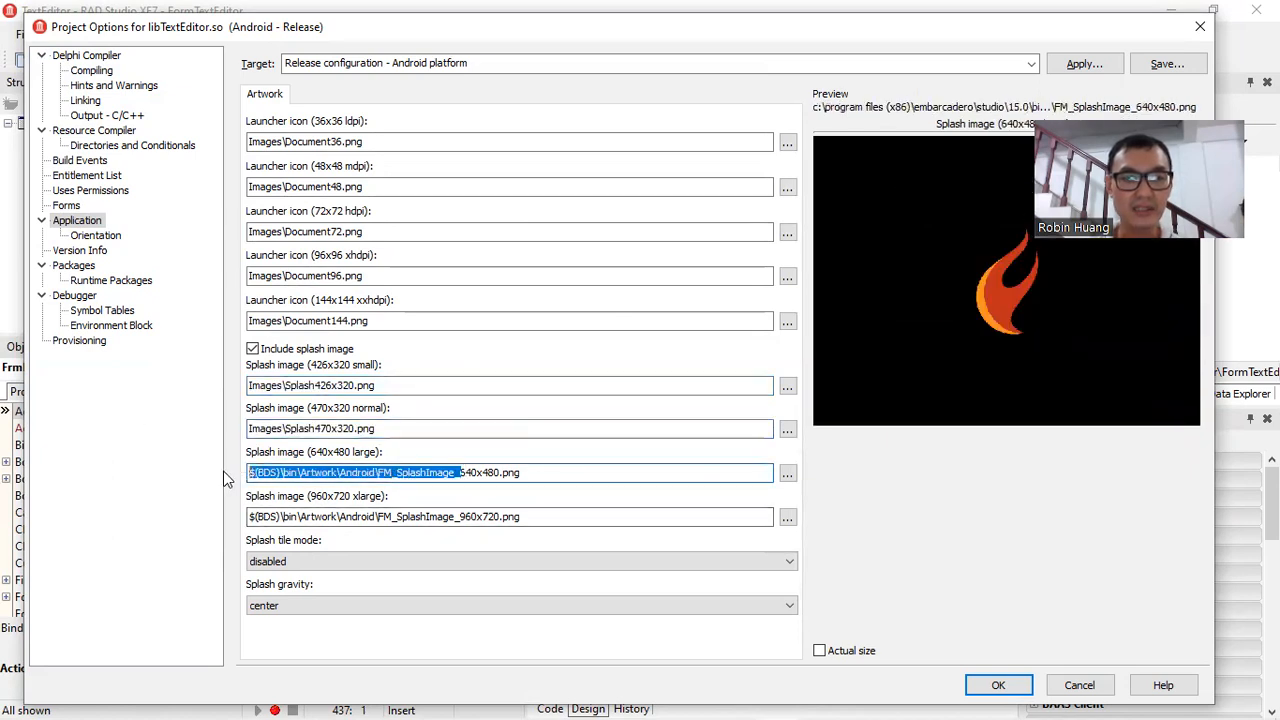
{"action": "key", "text": "ctrl+v"}
{"action": "left_click_drag", "start_coordinate": [459, 517], "coordinate": [248, 517]}
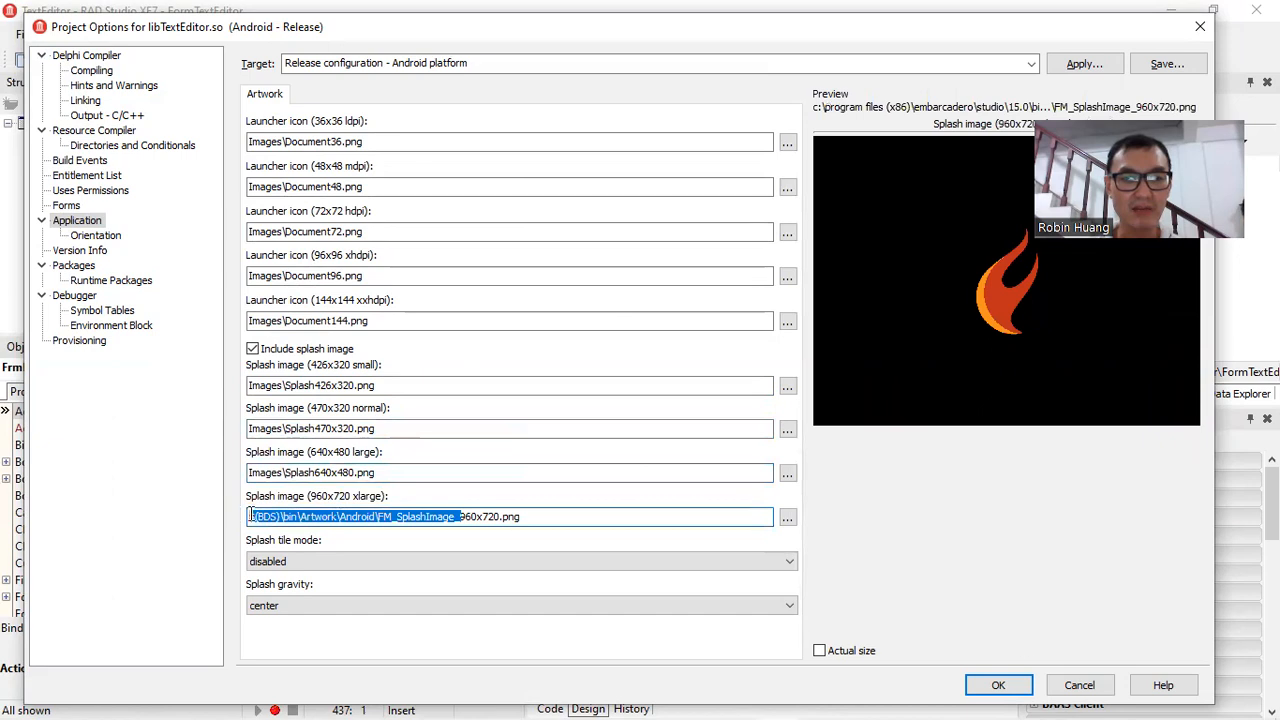
{"action": "key", "text": "ctrl+v"}
{"action": "left_click", "coordinate": [998, 685]}
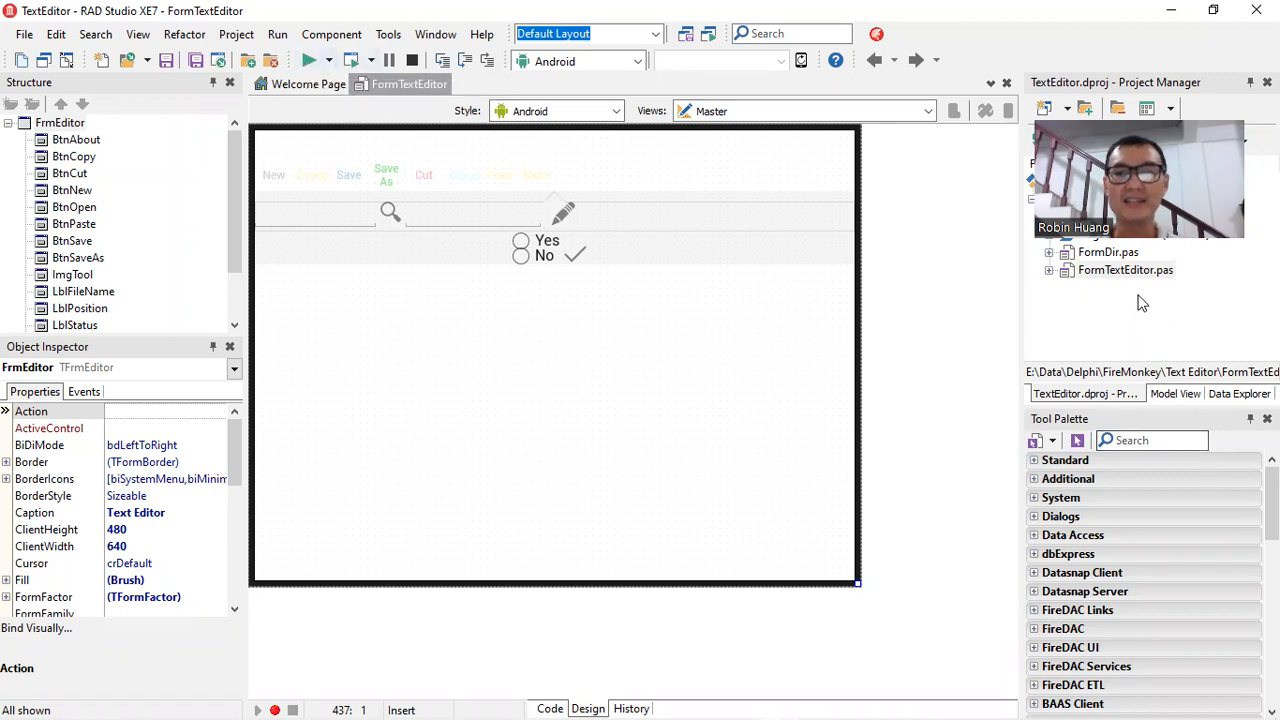
Step: Examine the build configurations and target platforms in the project tree and collapse it again
{"action": "left_click", "coordinate": [1049, 216]}
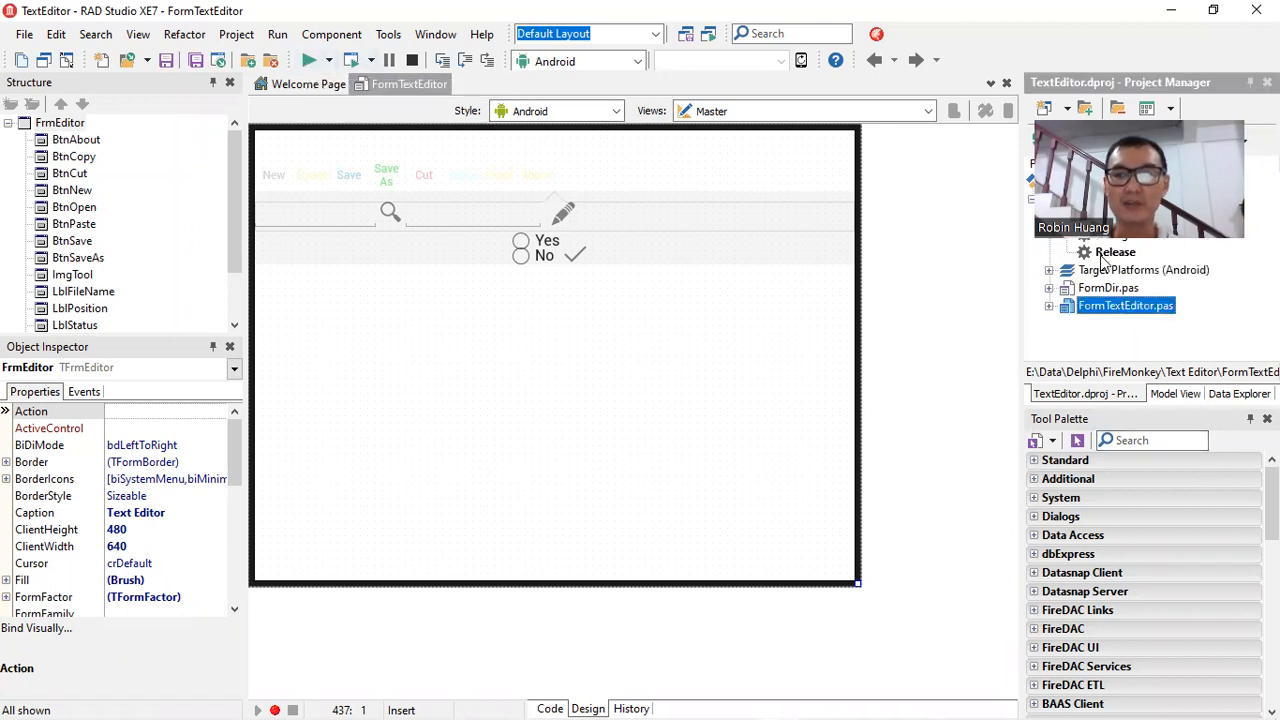
{"action": "double_click", "coordinate": [1060, 268]}
{"action": "left_click", "coordinate": [1100, 299]}
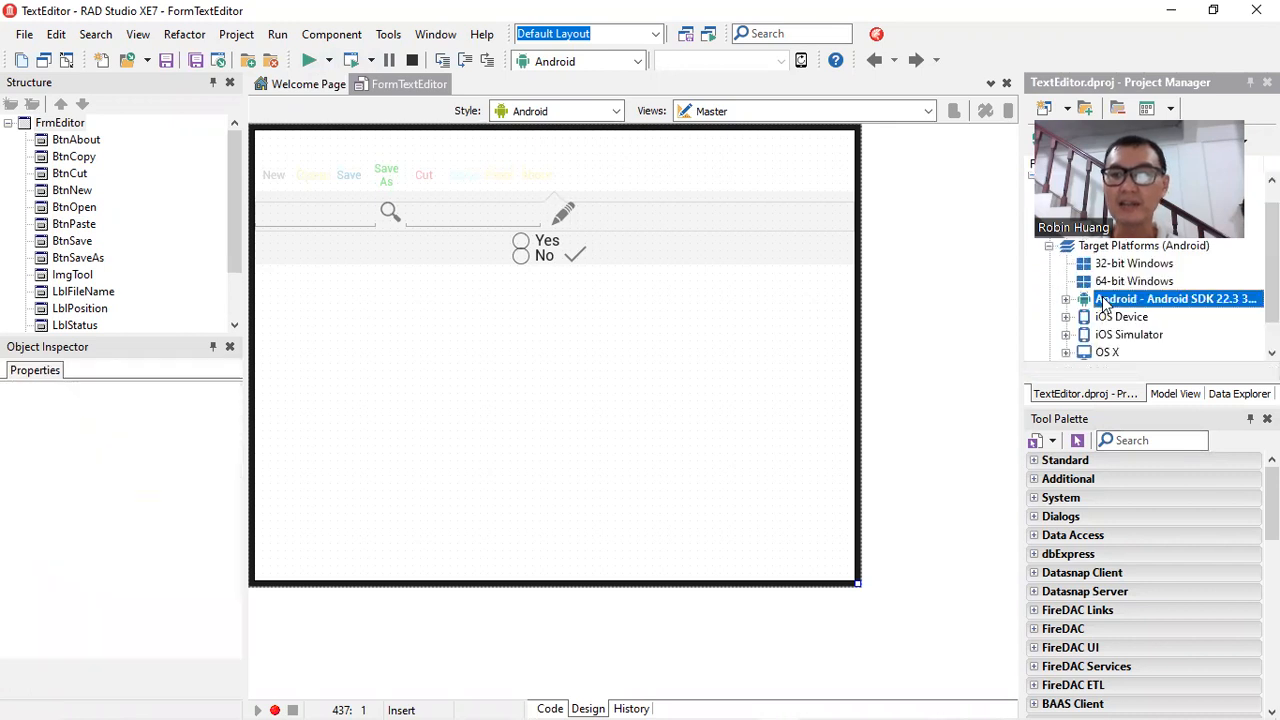
{"action": "left_click", "coordinate": [1049, 246]}
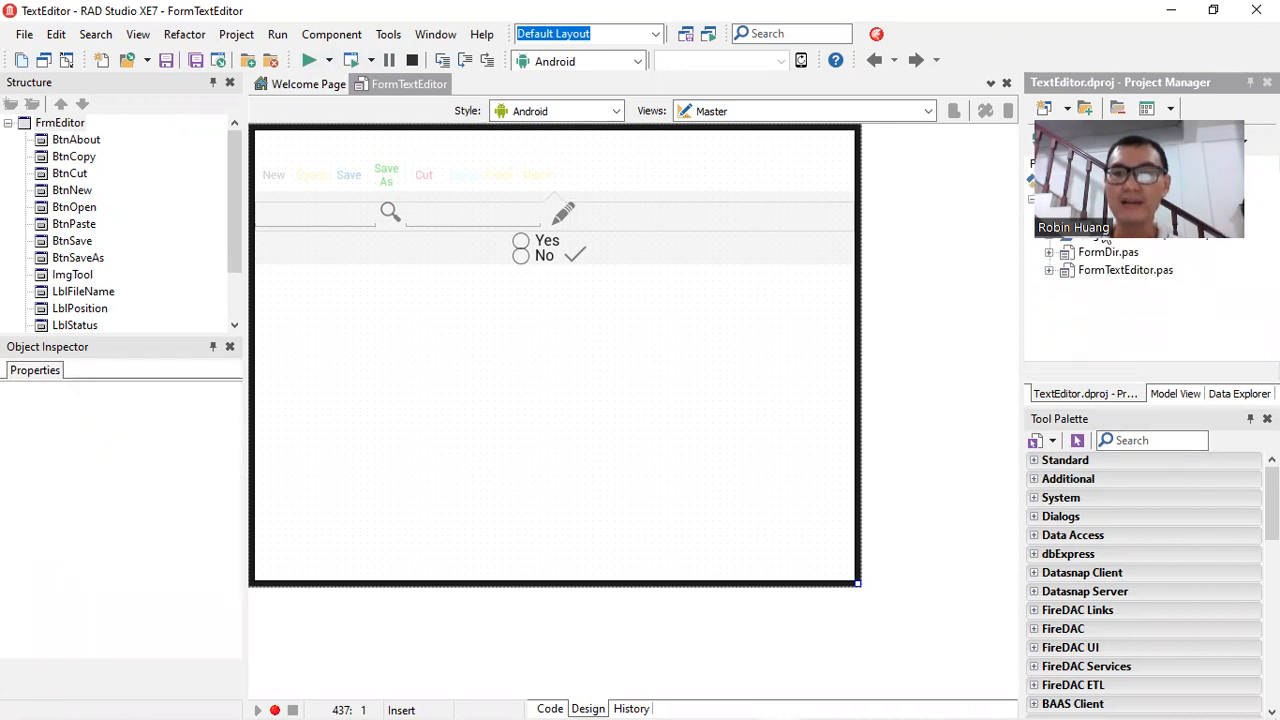
{"action": "left_click", "coordinate": [1049, 216]}
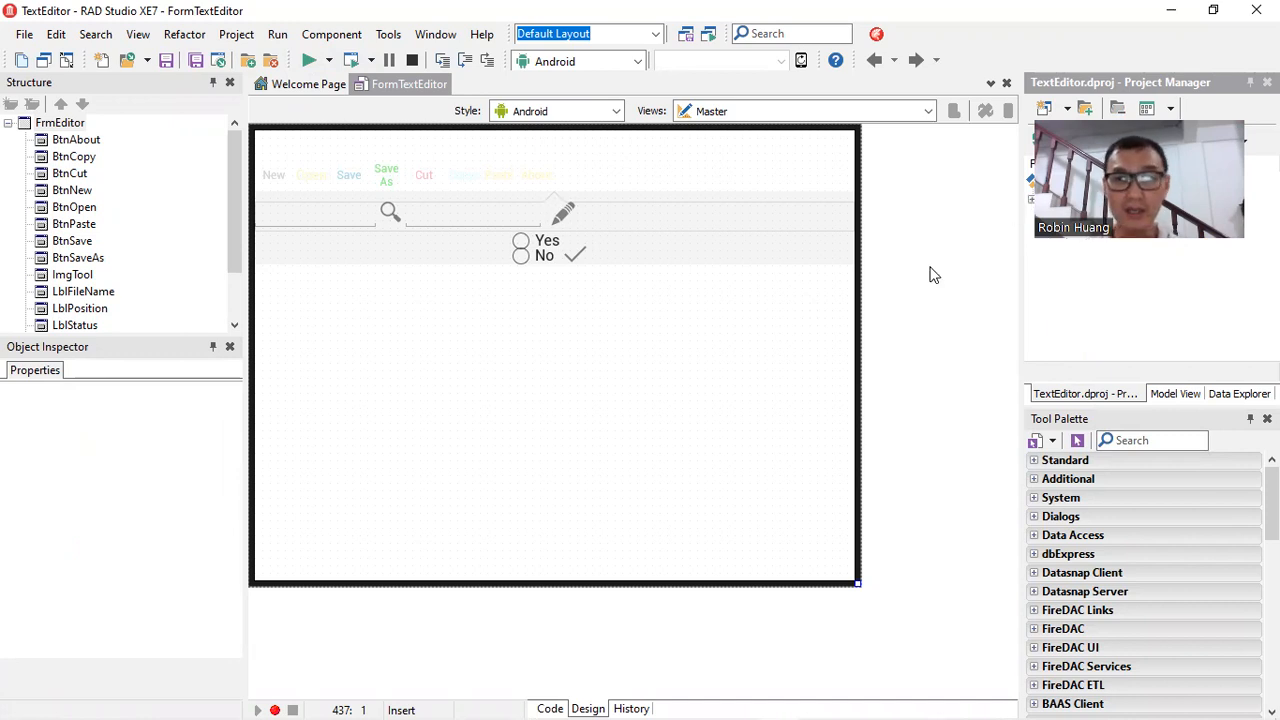
Step: Save all files of the TextEditor project
{"action": "left_click", "coordinate": [630, 383]}
{"action": "left_click", "coordinate": [22, 34]}
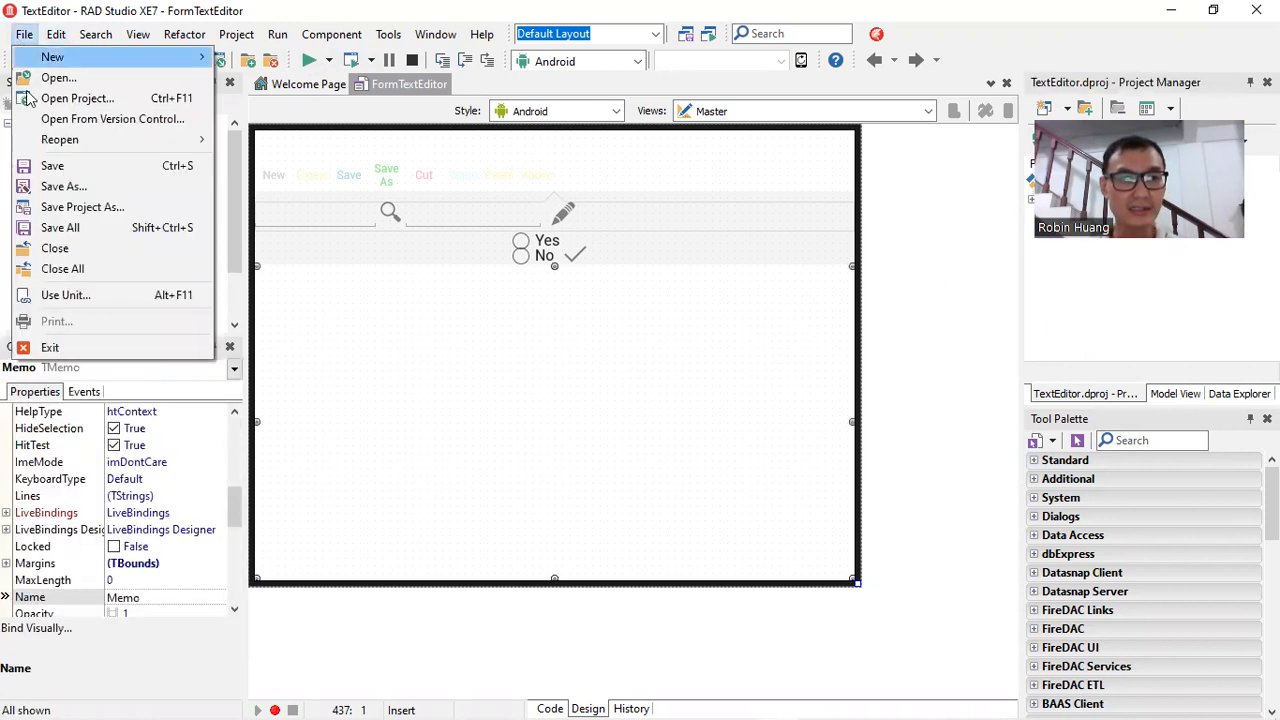
{"action": "left_click", "coordinate": [75, 225]}
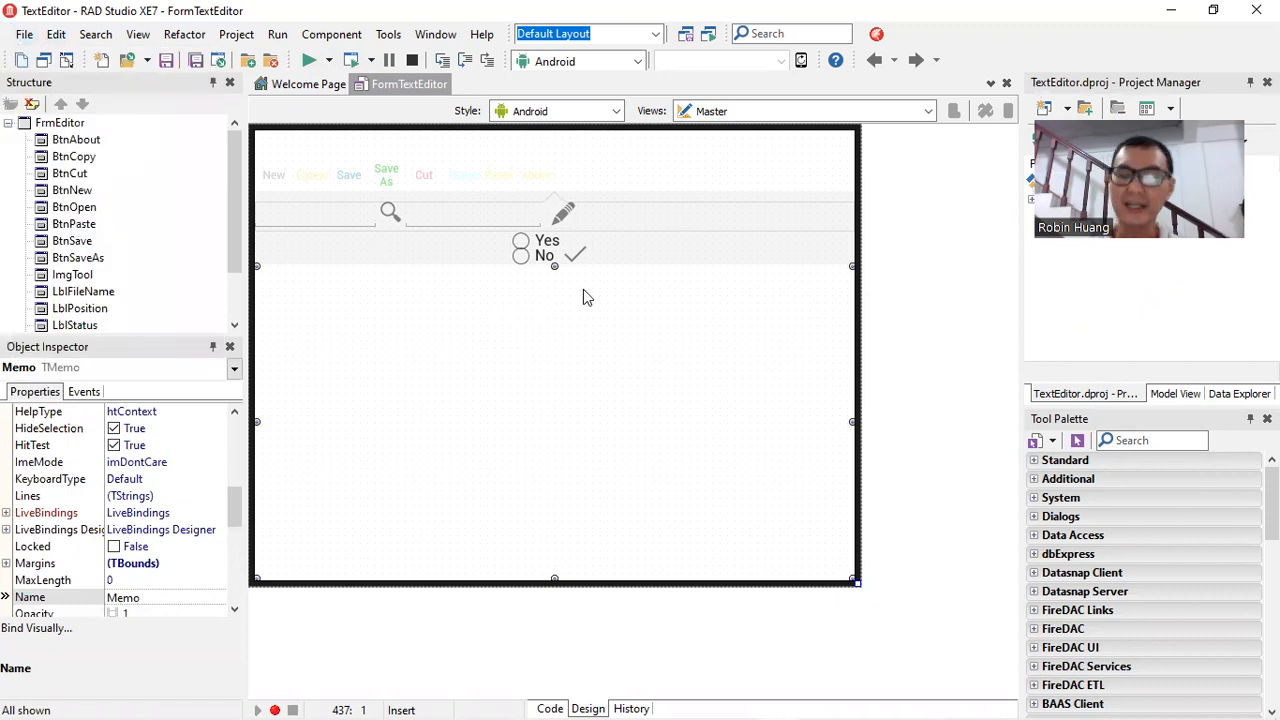
Step: Switch to File Explorer, go back from Images to view the Text Editor project folder, and return to RAD Studio
{"action": "key", "text": "alt+Tab"}
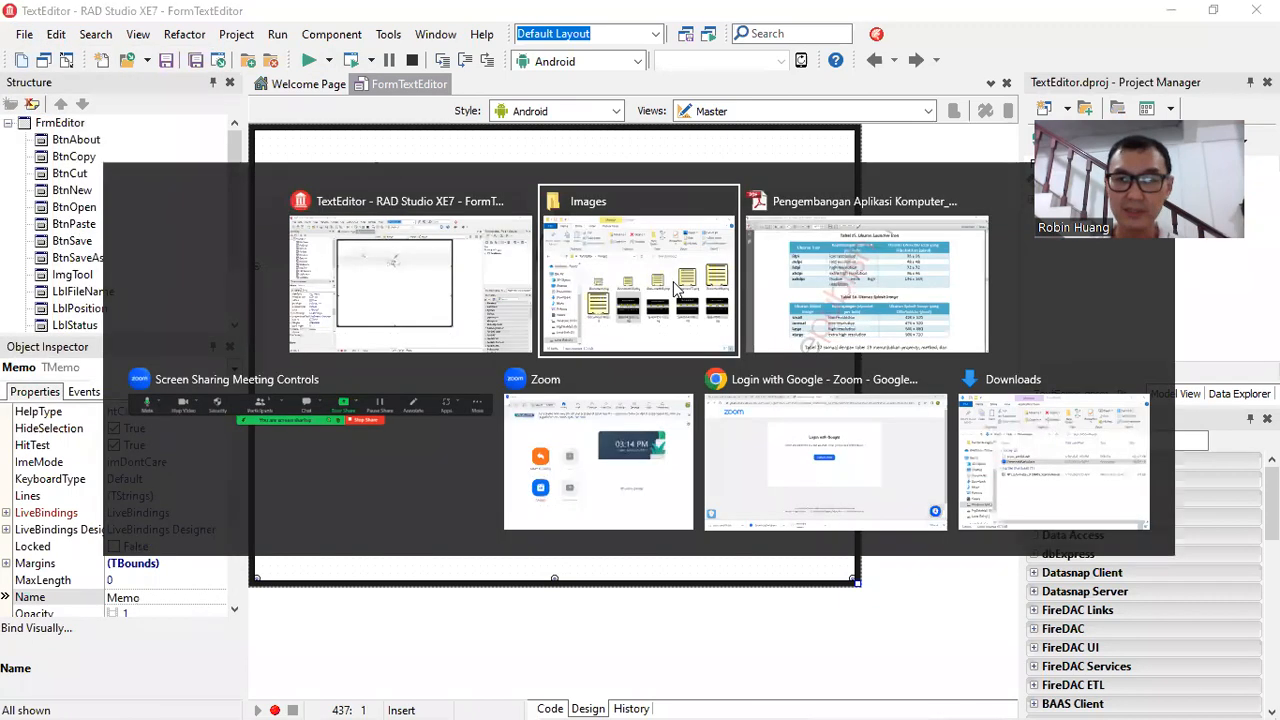
{"action": "left_click", "coordinate": [24, 156]}
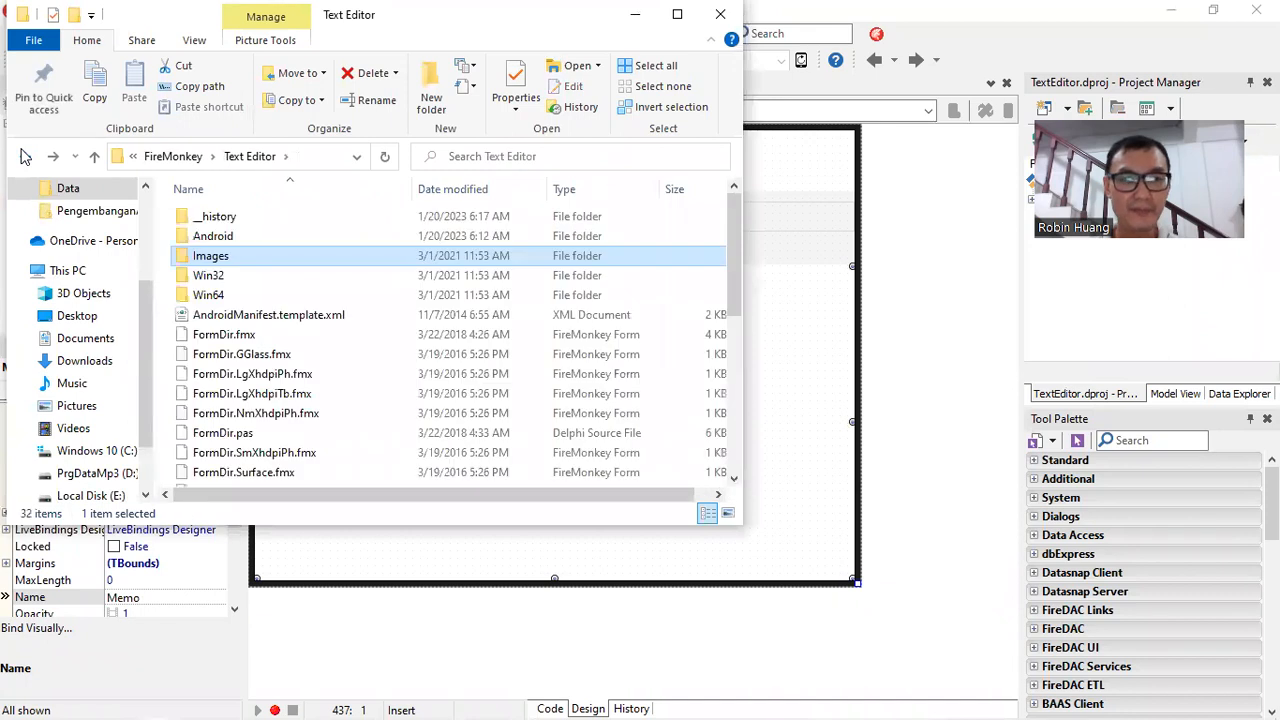
{"action": "left_click", "coordinate": [24, 156]}
{"action": "left_click", "coordinate": [53, 156]}
{"action": "key", "text": "alt+Tab"}
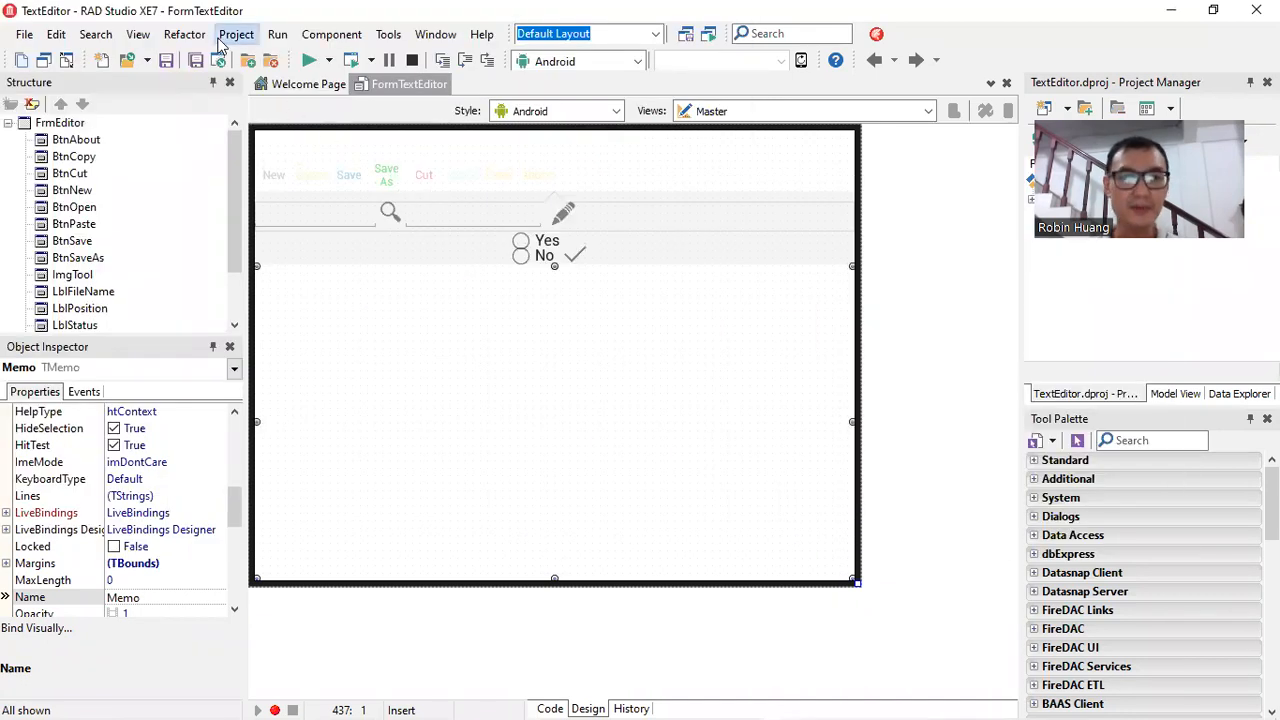
Step: Reopen the project options and view the custom orientation settings of the application
{"action": "left_click", "coordinate": [236, 34]}
{"action": "left_click", "coordinate": [280, 536]}
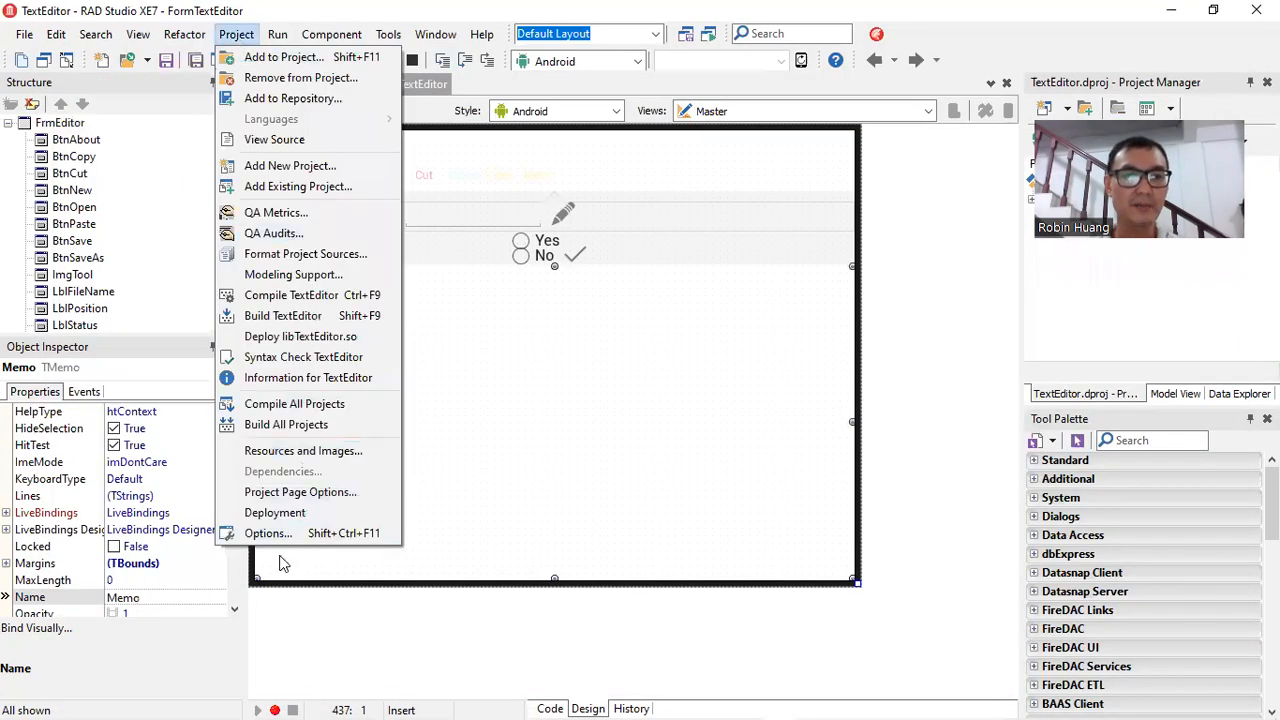
{"action": "left_click", "coordinate": [296, 533]}
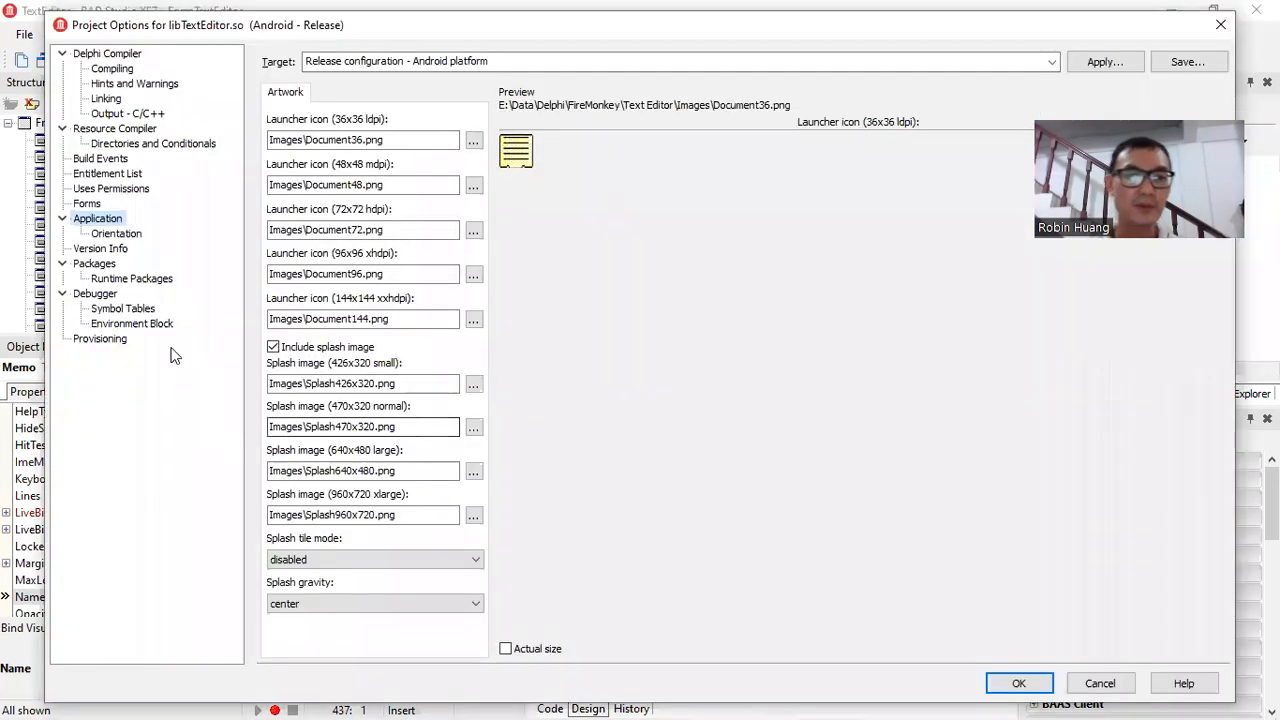
{"action": "left_click", "coordinate": [115, 234]}
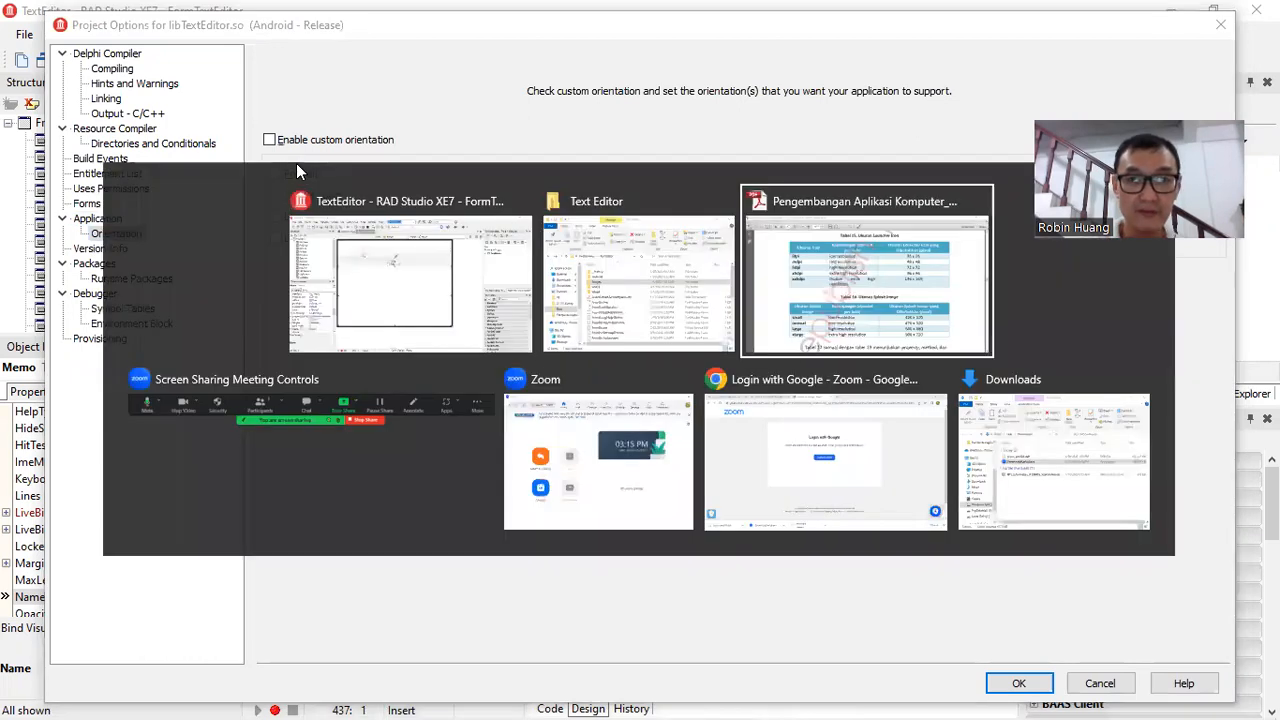
{"action": "key", "text": "alt+Tab"}
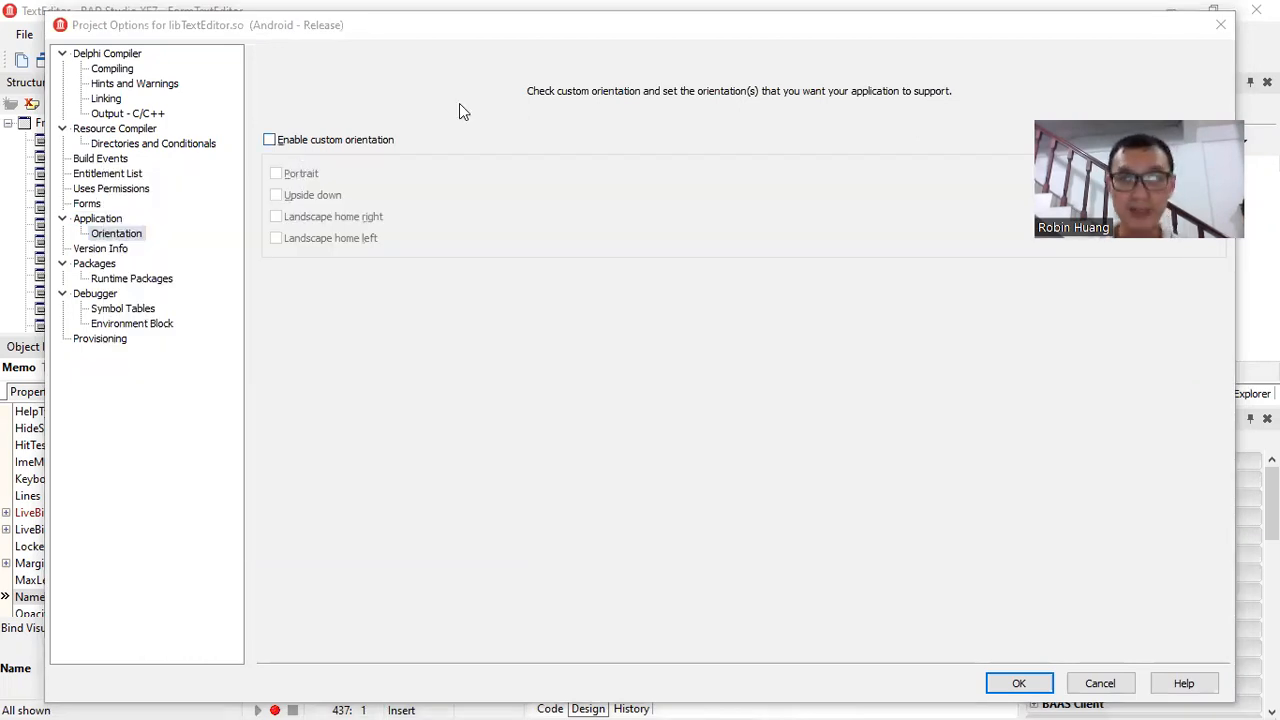